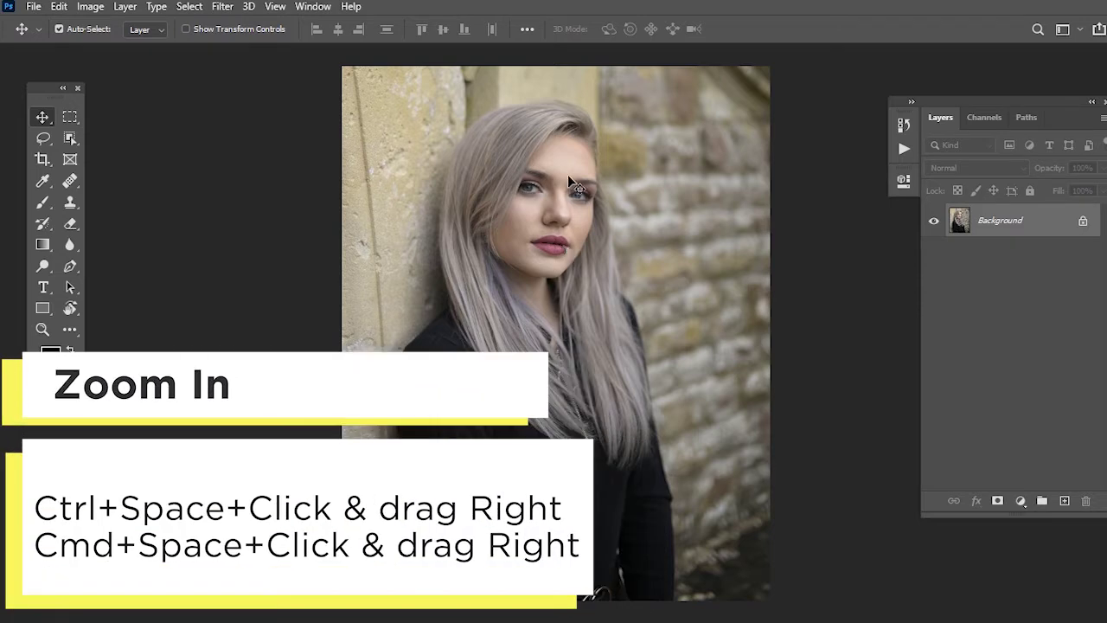
# - Duplicate the Background layer and desaturate the copy
pyautogui.moveTo(571, 175); pyautogui.dragTo(662, 185)
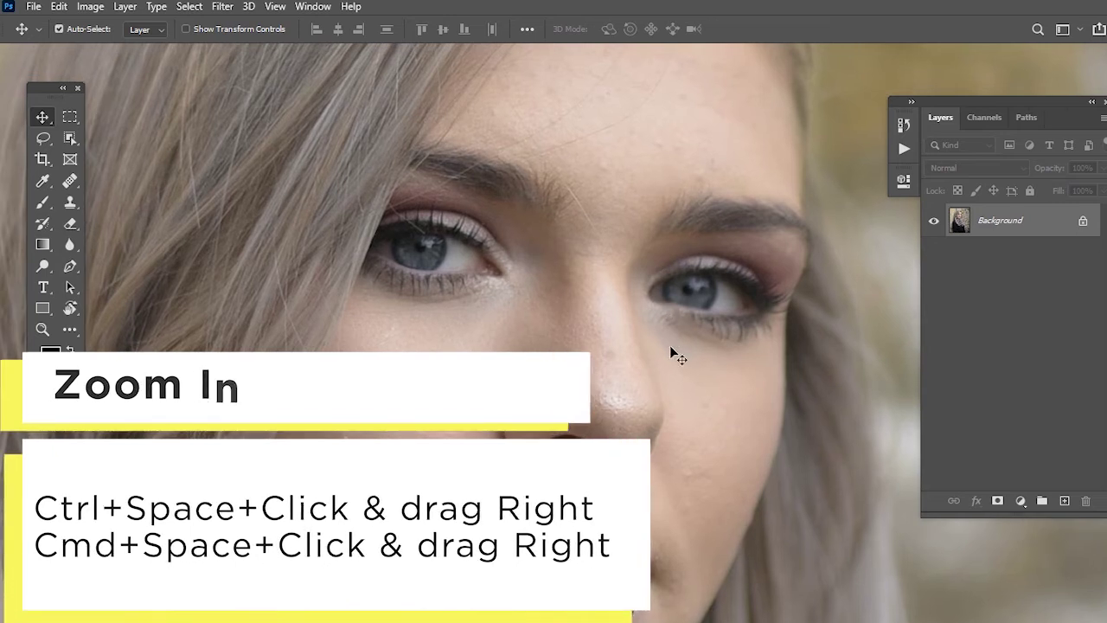
pyautogui.moveTo(637, 321)
pyautogui.mouseDown()
pyautogui.moveTo(590, 302)
pyautogui.moveTo(611, 329)
pyautogui.moveTo(624, 319)
pyautogui.mouseUp()
pyautogui.moveTo(1032, 226); pyautogui.dragTo(1063, 501)
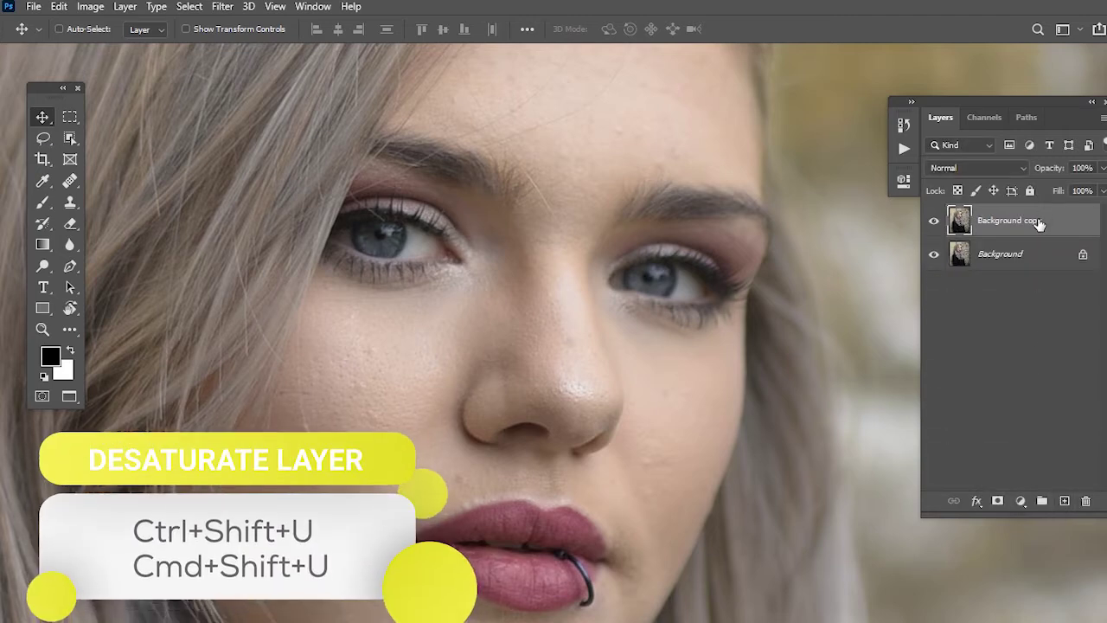
pyautogui.hotkey('ctrl', 'shift', 'u')
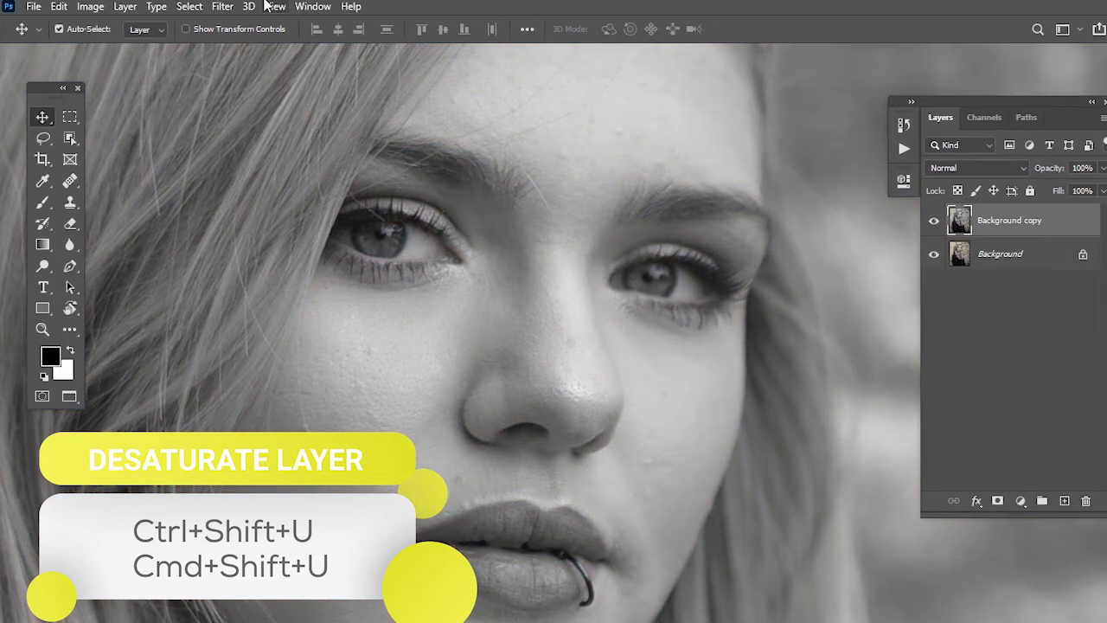
# - Apply a High Pass filter with a radius of 2.5 pixels to the desaturated layer
pyautogui.click(222, 6)
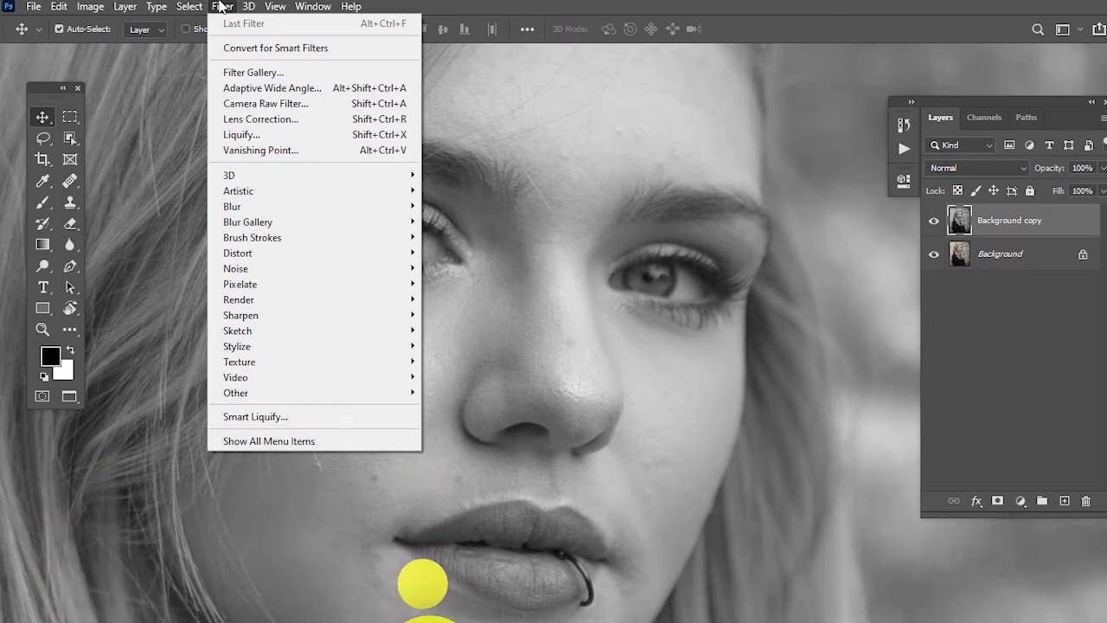
pyautogui.moveTo(294, 393)
pyautogui.click(442, 399)
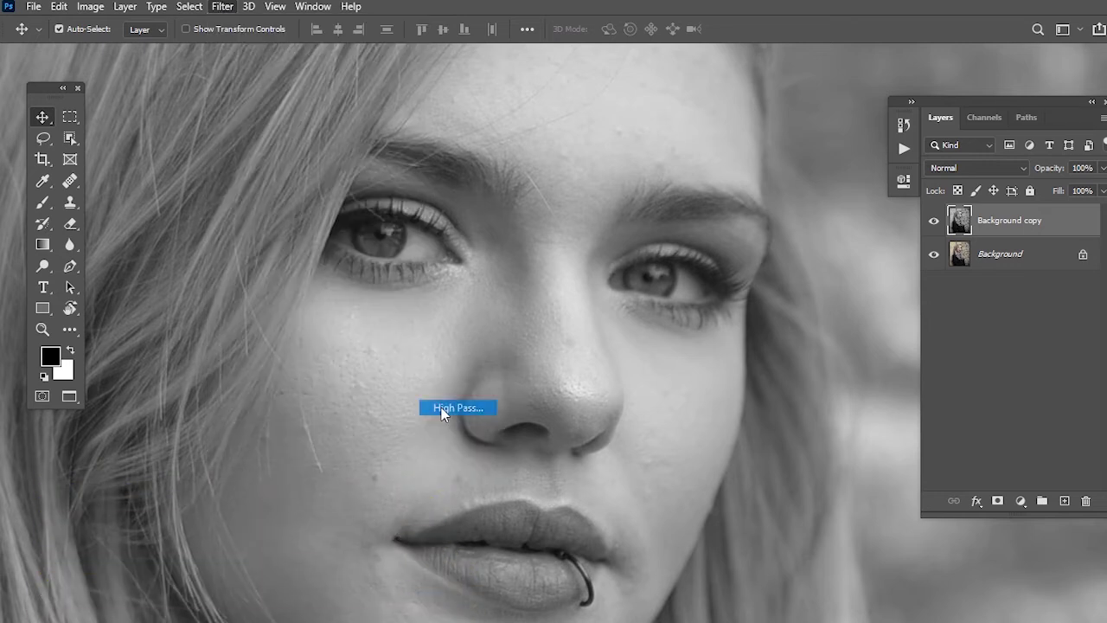
pyautogui.moveTo(563, 94); pyautogui.dragTo(948, 79)
pyautogui.moveTo(857, 331)
pyautogui.mouseDown()
pyautogui.moveTo(828, 324)
pyautogui.moveTo(842, 328)
pyautogui.mouseUp()
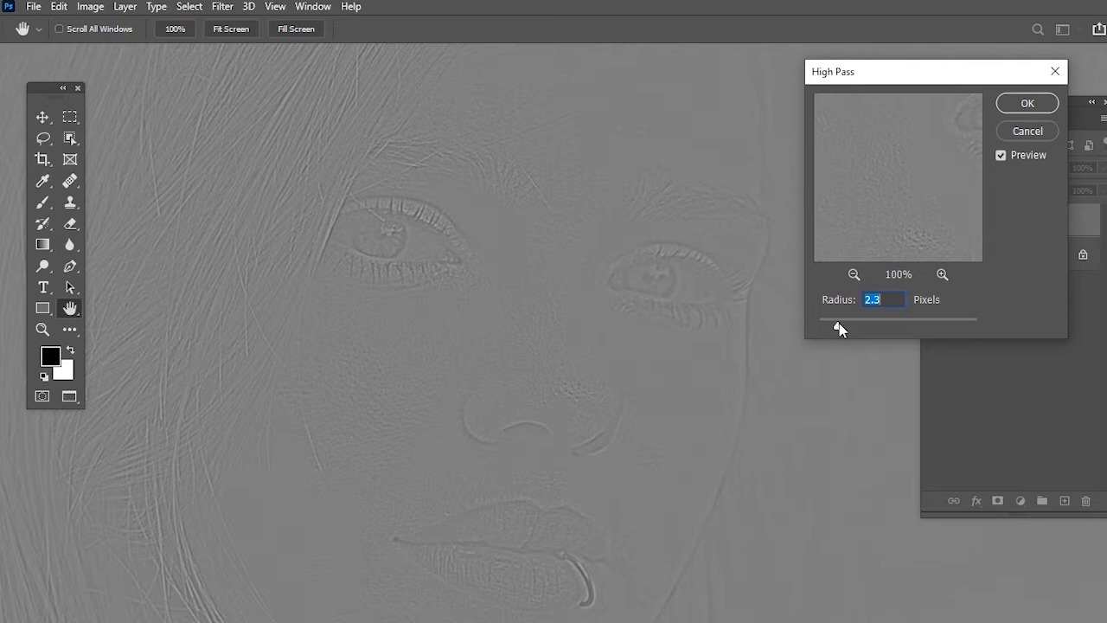
pyautogui.click(1027, 104)
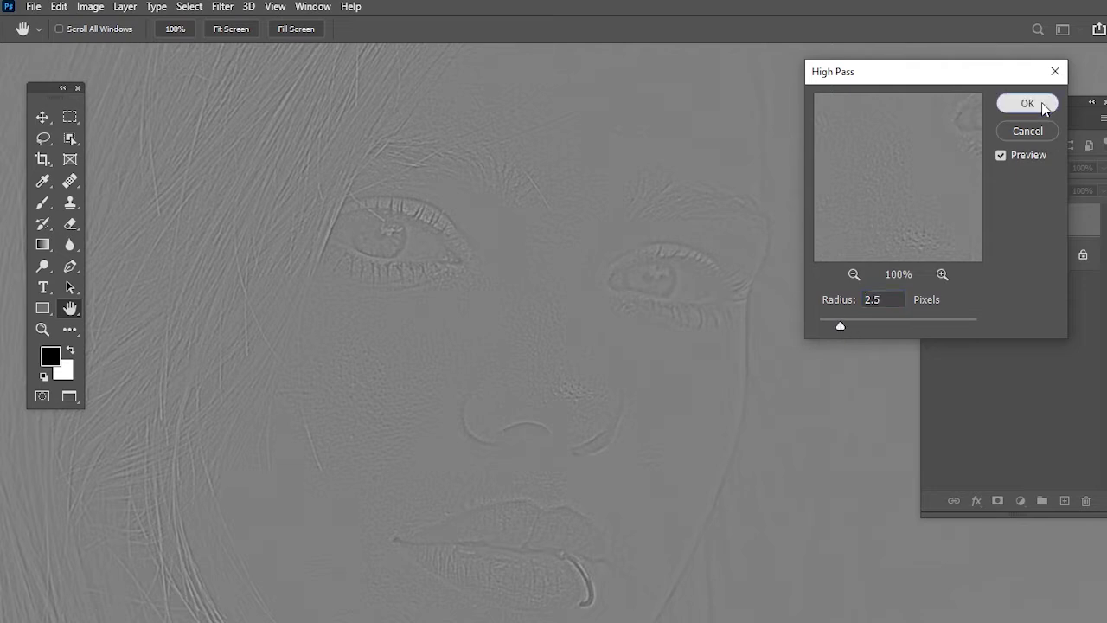
pyautogui.click(873, 299)
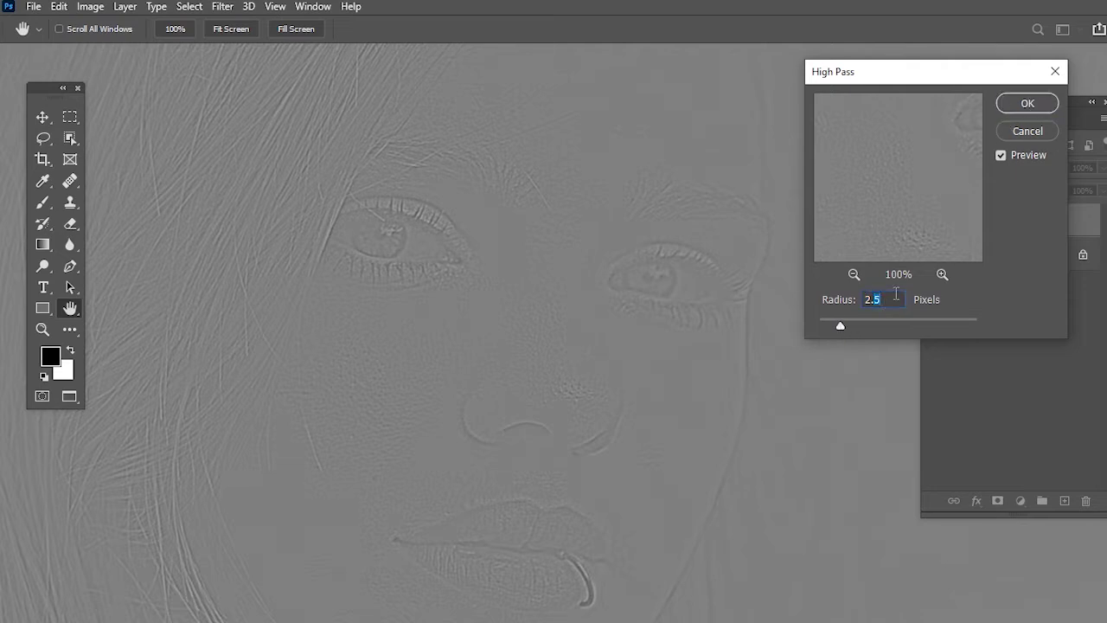
pyautogui.click(1017, 102)
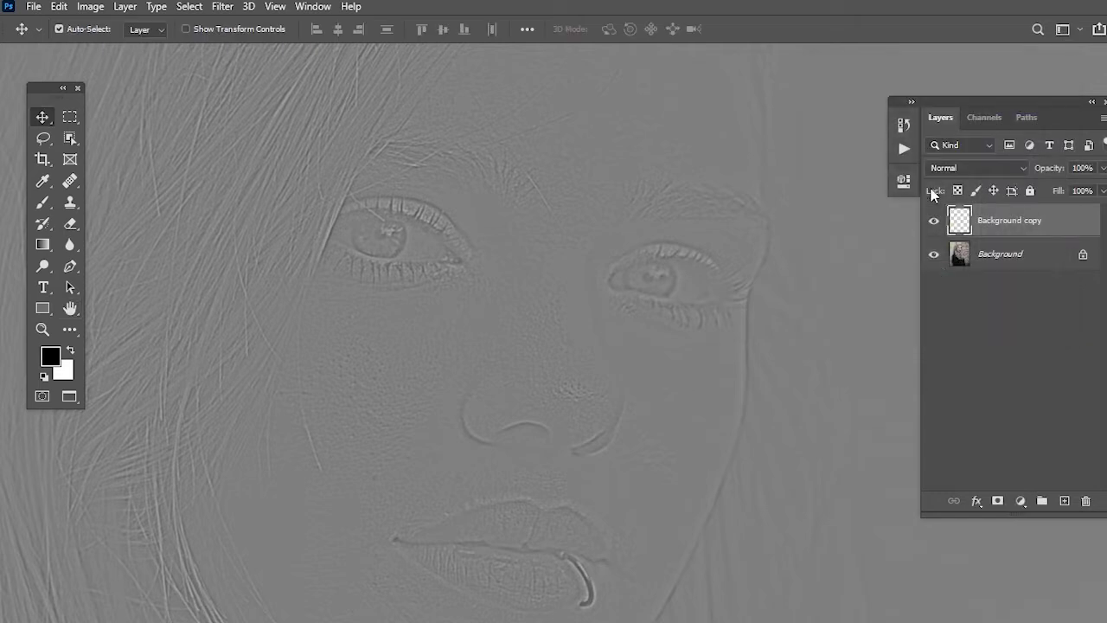
# - Set the high-pass layer's blend mode to Linear Light and hide its effect with a black layer mask
pyautogui.click(1003, 170)
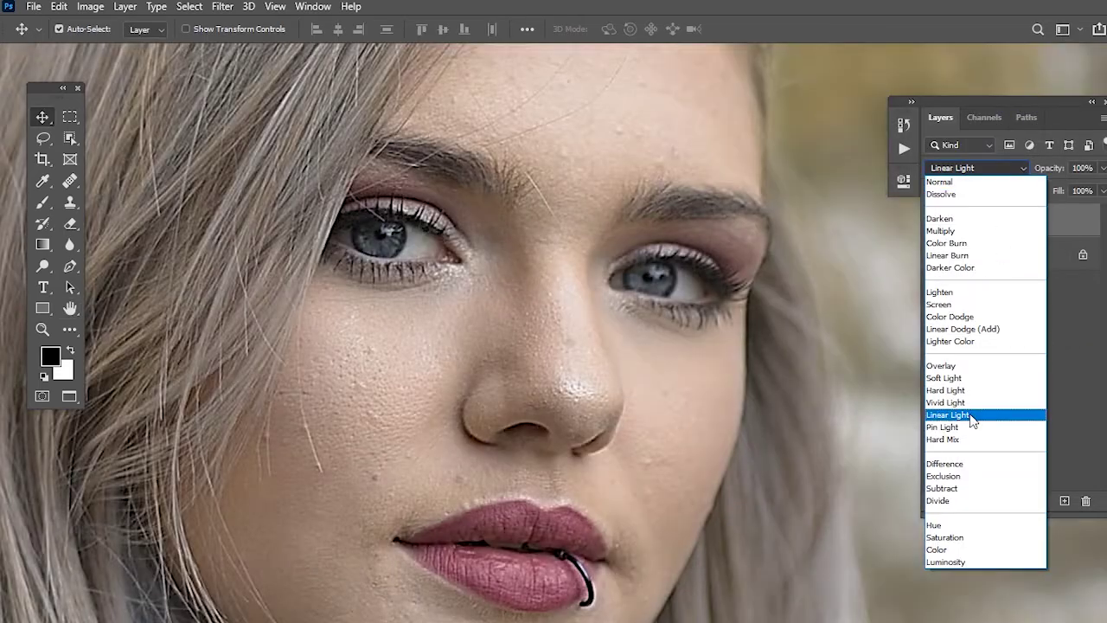
pyautogui.click(972, 416)
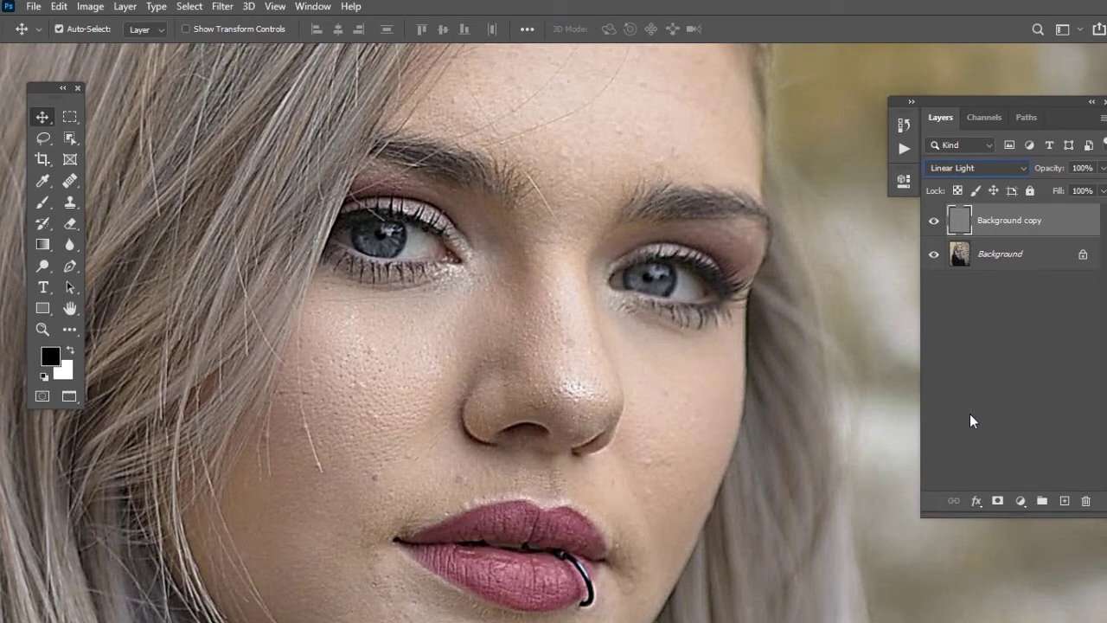
pyautogui.keyDown('alt'); pyautogui.click(999, 501); pyautogui.keyUp('alt')
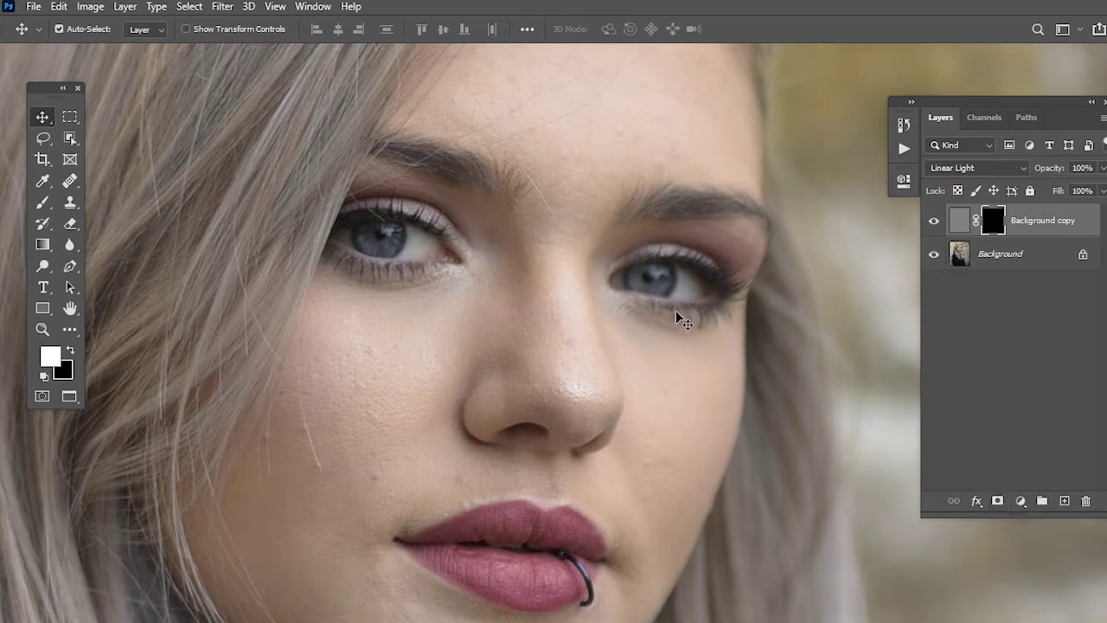
# - Paint white on the mask with an 80 px brush at 37% flow to sharpen the eye farther from the hair strands
pyautogui.press('b')
pyautogui.press(']')
pyautogui.press(']')
pyautogui.press(']')
pyautogui.press(']')
pyautogui.press(']')
pyautogui.press(']')
pyautogui.press(']')
pyautogui.press(']')
pyautogui.press(']')
pyautogui.press(']')
pyautogui.press(']')
pyautogui.press(']')
pyautogui.press('[')
pyautogui.press('[')
pyautogui.press('[')
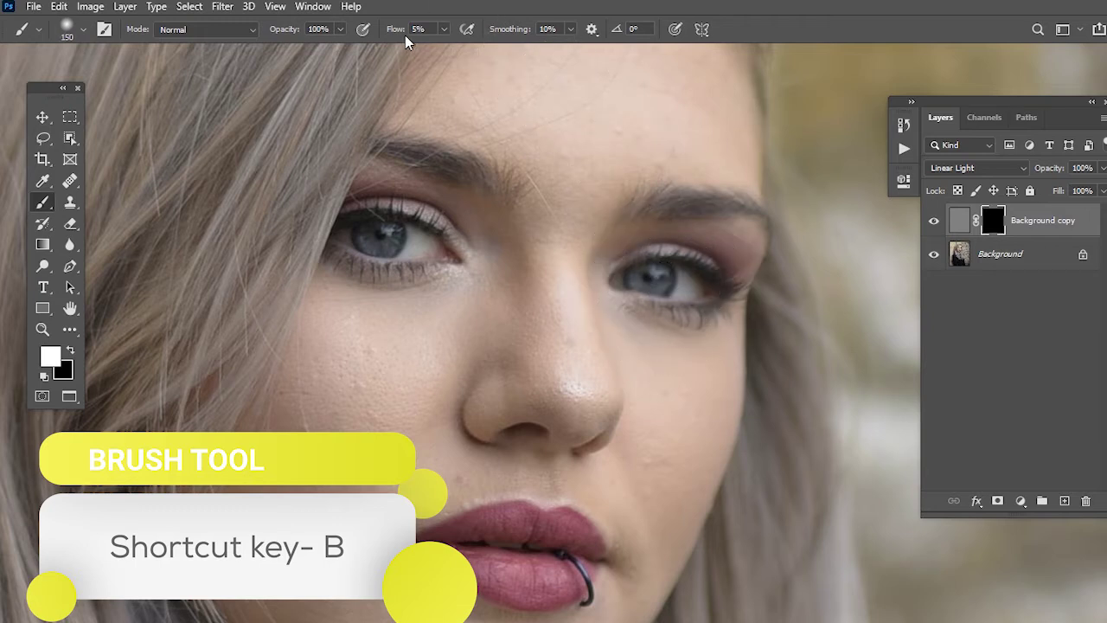
pyautogui.moveTo(397, 35); pyautogui.dragTo(420, 49)
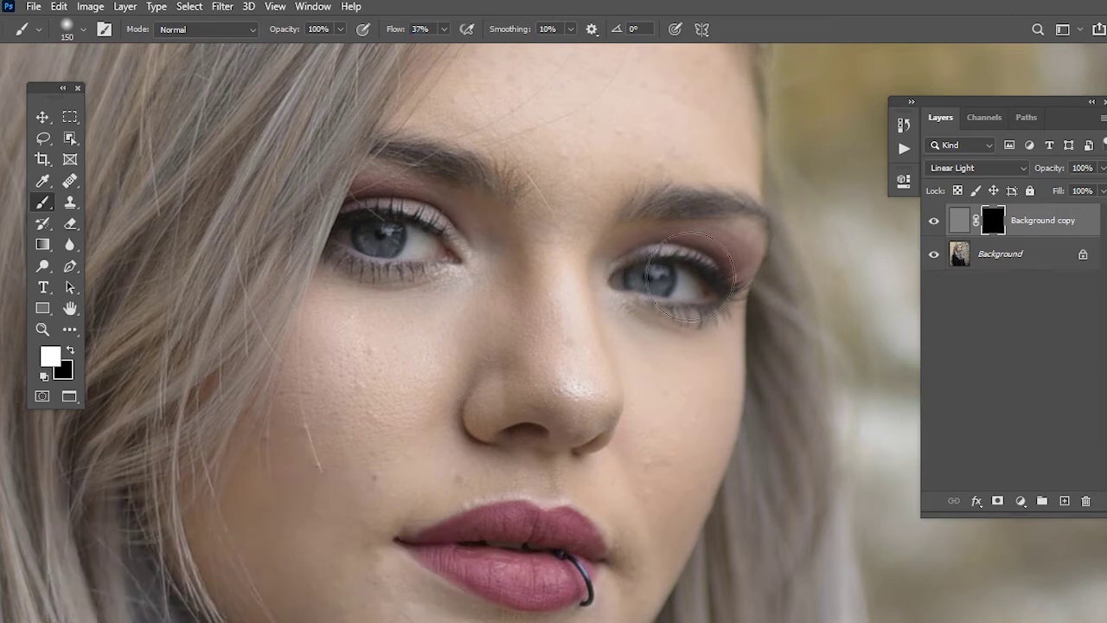
pyautogui.press('[')
pyautogui.press('[')
pyautogui.press('[')
pyautogui.press('[')
pyautogui.moveTo(678, 281)
pyautogui.mouseDown()
pyautogui.moveTo(702, 292)
pyautogui.moveTo(668, 264)
pyautogui.moveTo(687, 264)
pyautogui.moveTo(716, 296)
pyautogui.moveTo(655, 302)
pyautogui.moveTo(612, 289)
pyautogui.moveTo(750, 252)
pyautogui.moveTo(698, 214)
pyautogui.mouseUp()
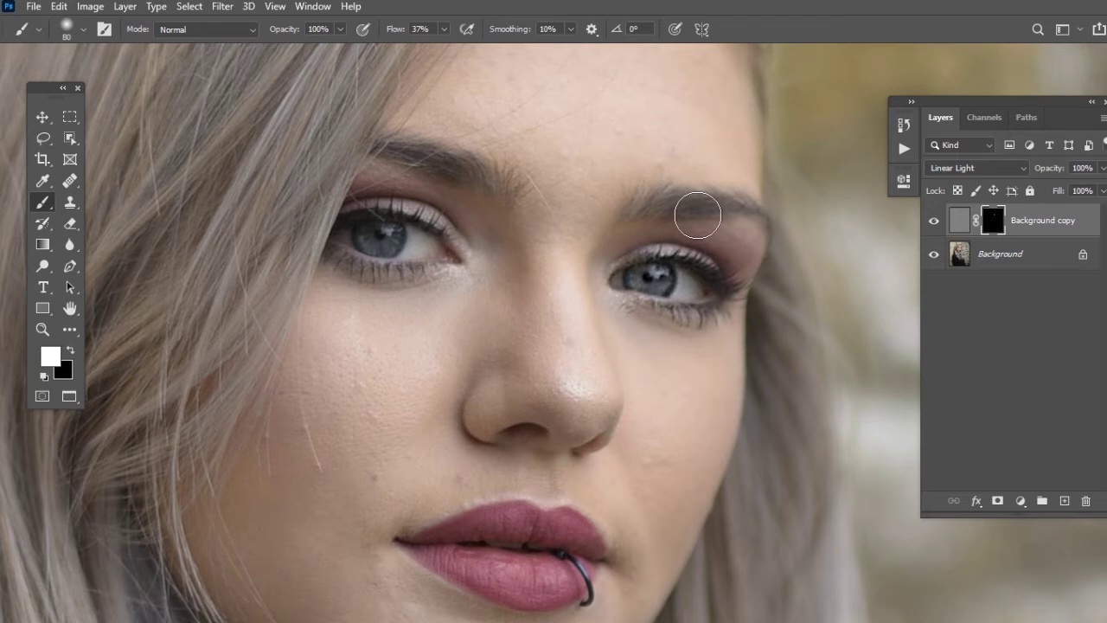
# - Refine the sharpening around the same eye with a 60 px brush at 6% flow
pyautogui.write('6')
pyautogui.press('Return')
pyautogui.moveTo(646, 322)
pyautogui.mouseDown()
pyautogui.moveTo(710, 349)
pyautogui.moveTo(690, 420)
pyautogui.moveTo(610, 271)
pyautogui.moveTo(667, 437)
pyautogui.mouseUp()
pyautogui.press(']')
pyautogui.press(']')
pyautogui.press(']')
pyautogui.scroll(3, 714, 363)
pyautogui.press('[')
pyautogui.press('[')
pyautogui.press('[')
pyautogui.press('[')
pyautogui.moveTo(700, 341)
pyautogui.mouseDown()
pyautogui.moveTo(631, 354)
pyautogui.moveTo(717, 337)
pyautogui.mouseUp()
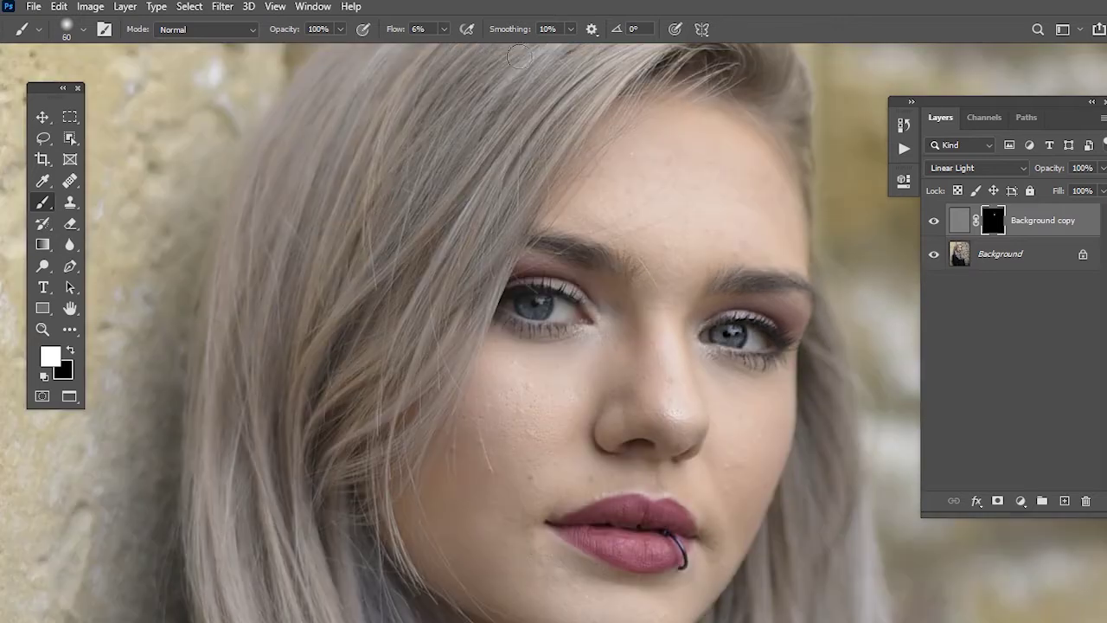
# - Sharpen the eye beside the hair through the mask with an 80 px brush at 11% flow, and set the layer's opacity to 91%
pyautogui.moveTo(393, 34); pyautogui.dragTo(402, 33)
pyautogui.moveTo(534, 310)
pyautogui.mouseDown()
pyautogui.moveTo(585, 317)
pyautogui.moveTo(574, 296)
pyautogui.moveTo(564, 329)
pyautogui.moveTo(505, 305)
pyautogui.mouseUp()
pyautogui.click(933, 225)
pyautogui.click(933, 225)
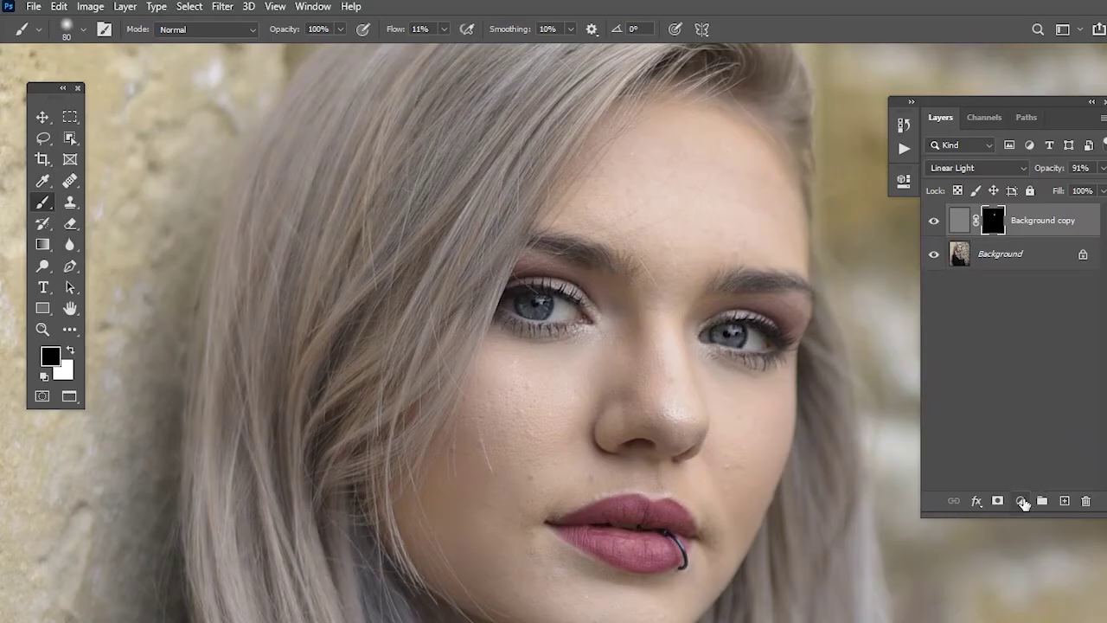
# - Add a Curves adjustment layer and raise the RGB curve strongly in the upper midtones to brighten the image
pyautogui.click(1023, 502)
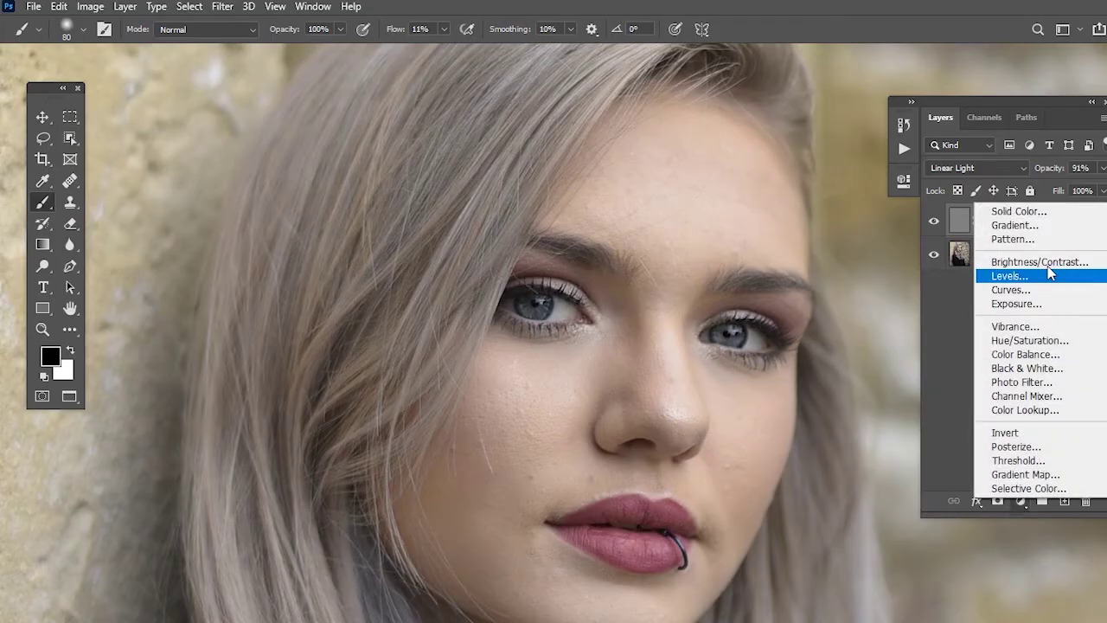
pyautogui.click(1033, 294)
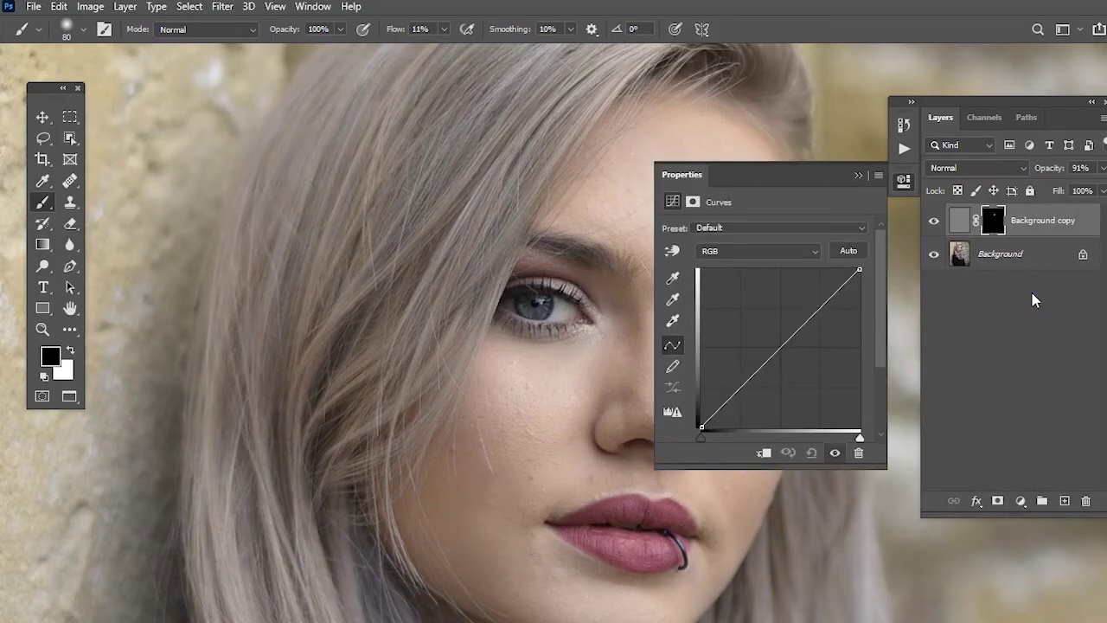
pyautogui.moveTo(789, 309); pyautogui.dragTo(765, 288)
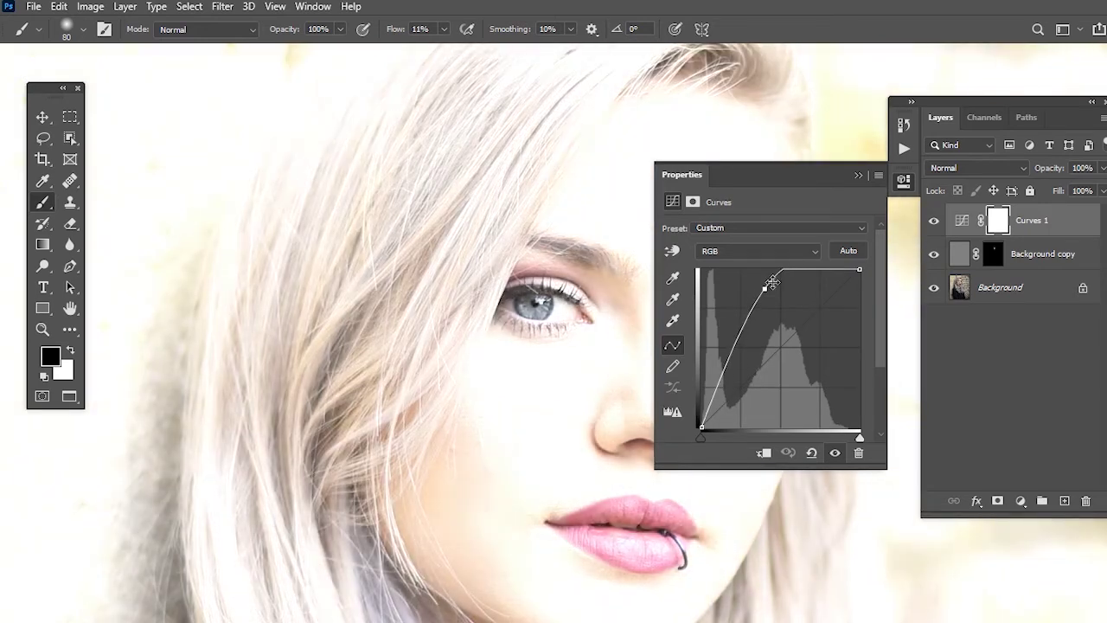
pyautogui.click(859, 176)
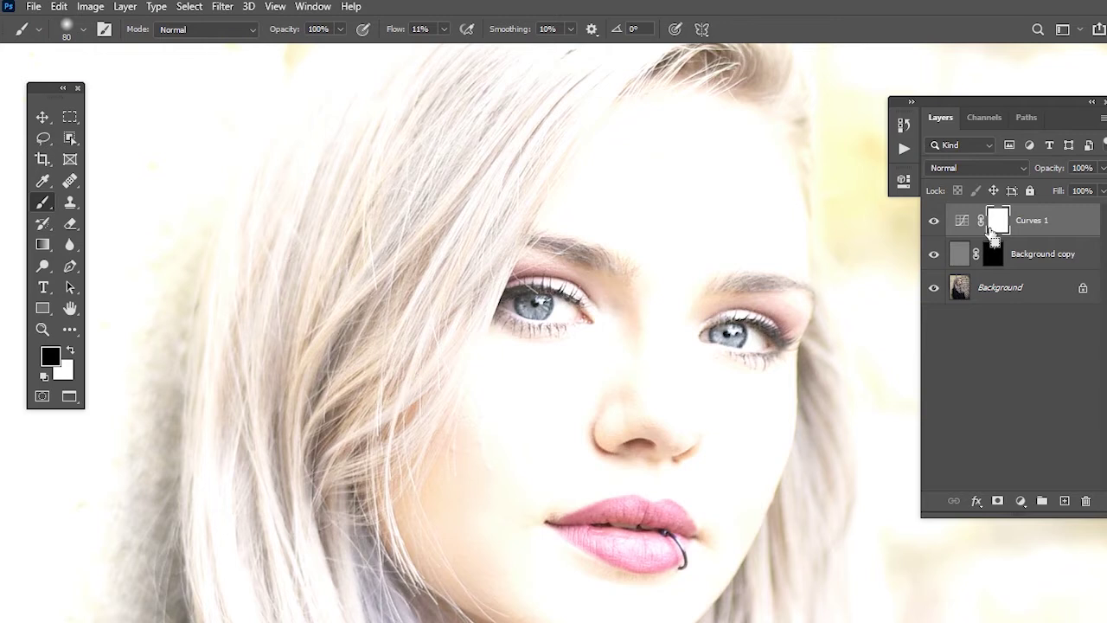
# - Set the Curves layer's blend mode to Screen and invert its mask to black
pyautogui.click(977, 168)
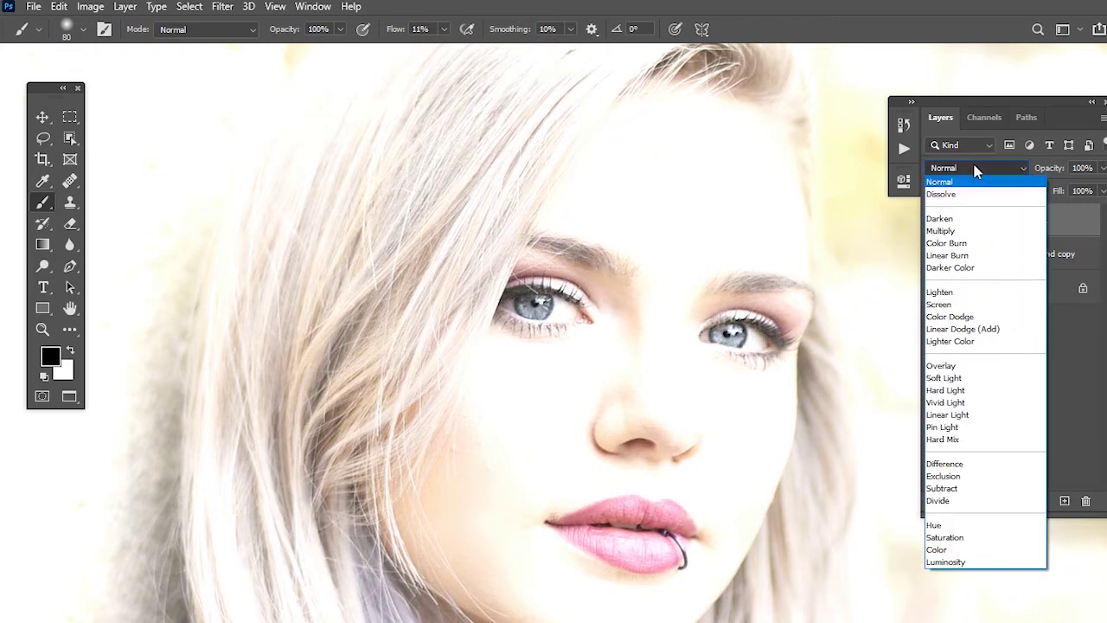
pyautogui.click(944, 304)
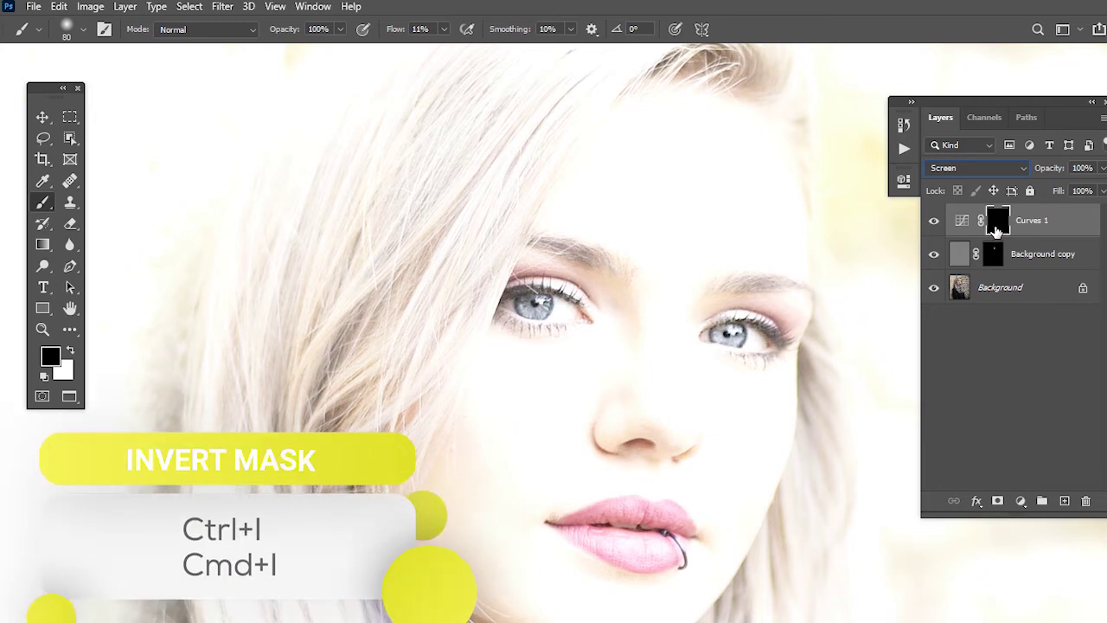
pyautogui.hotkey('ctrl', 'i')
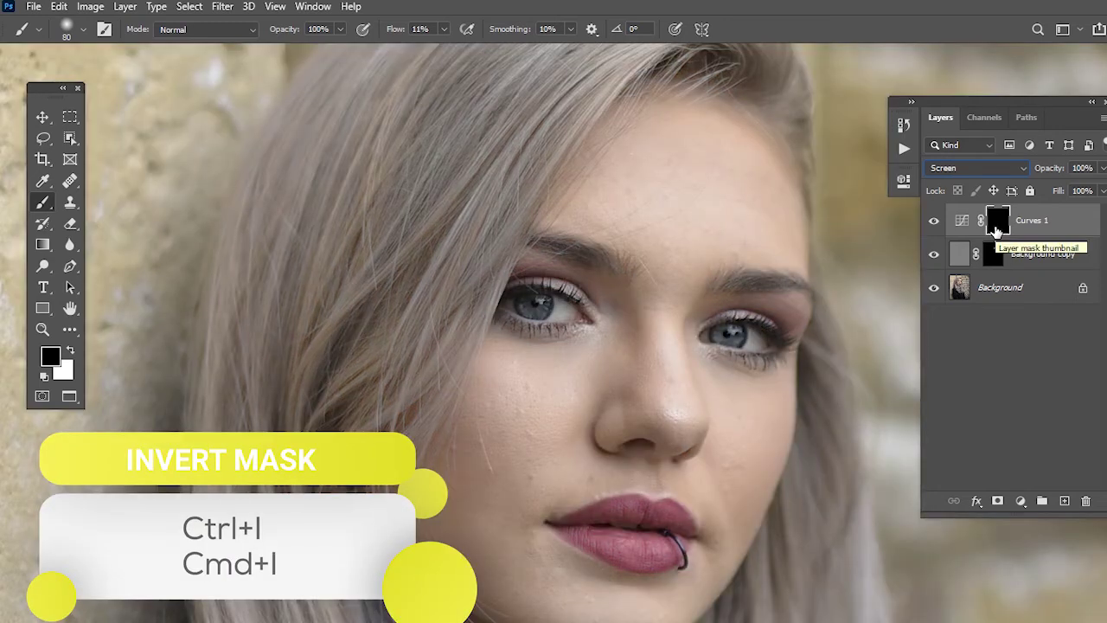
# - Brighten the lower iris of the eye beside the hair by painting white on the Curves mask with an 8 px brush at 28% flow
pyautogui.moveTo(547, 306); pyautogui.dragTo(626, 299)
pyautogui.moveTo(469, 378); pyautogui.dragTo(586, 406)
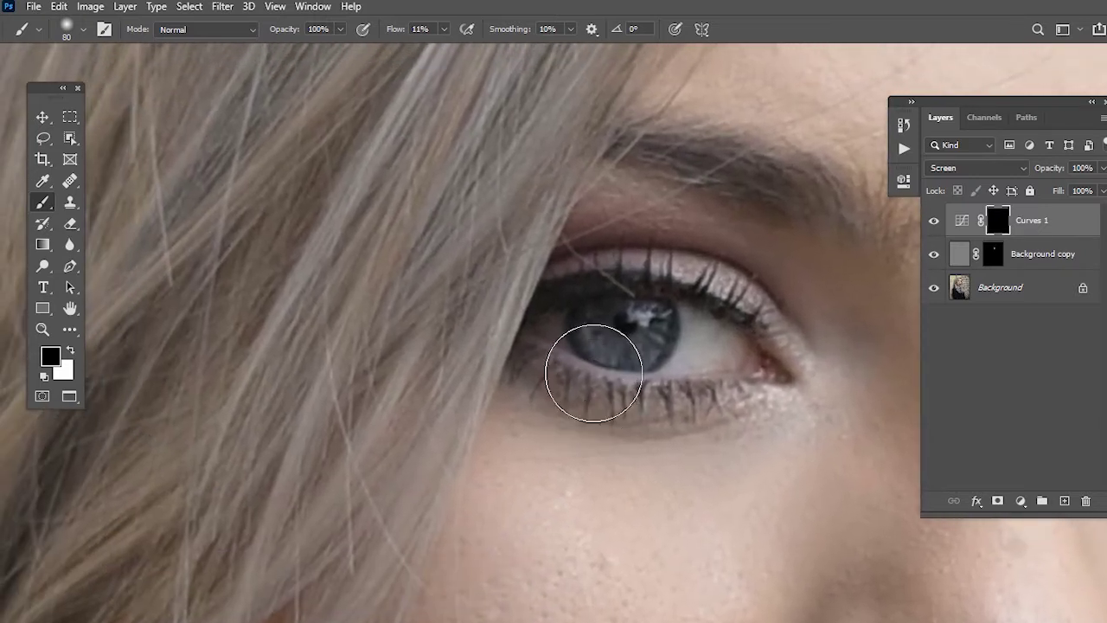
pyautogui.press('r')
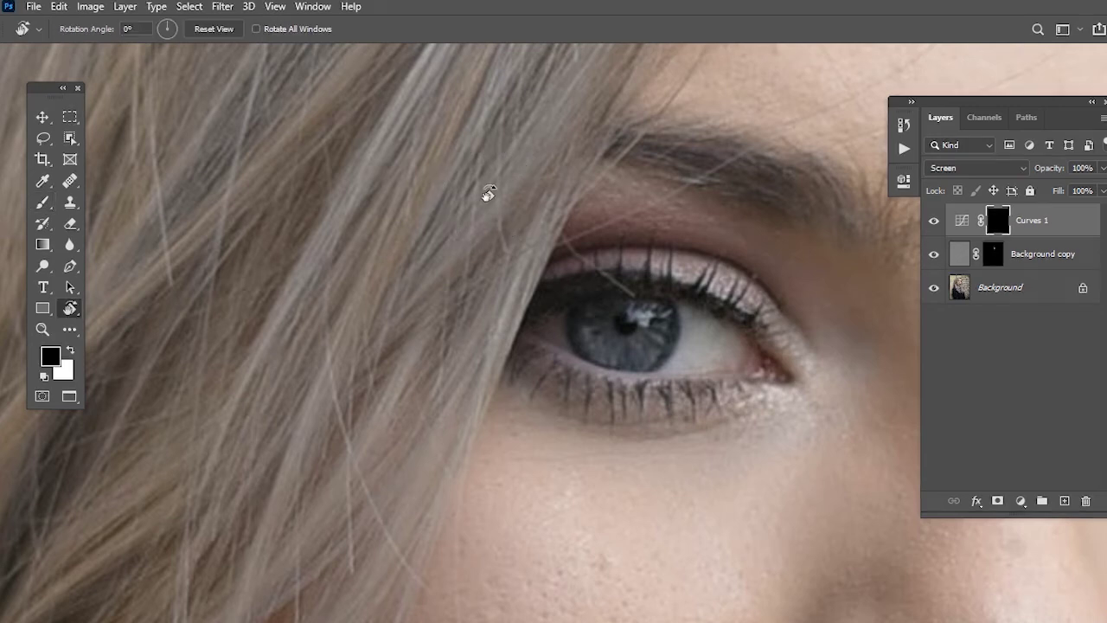
pyautogui.moveTo(462, 113); pyautogui.dragTo(362, 264)
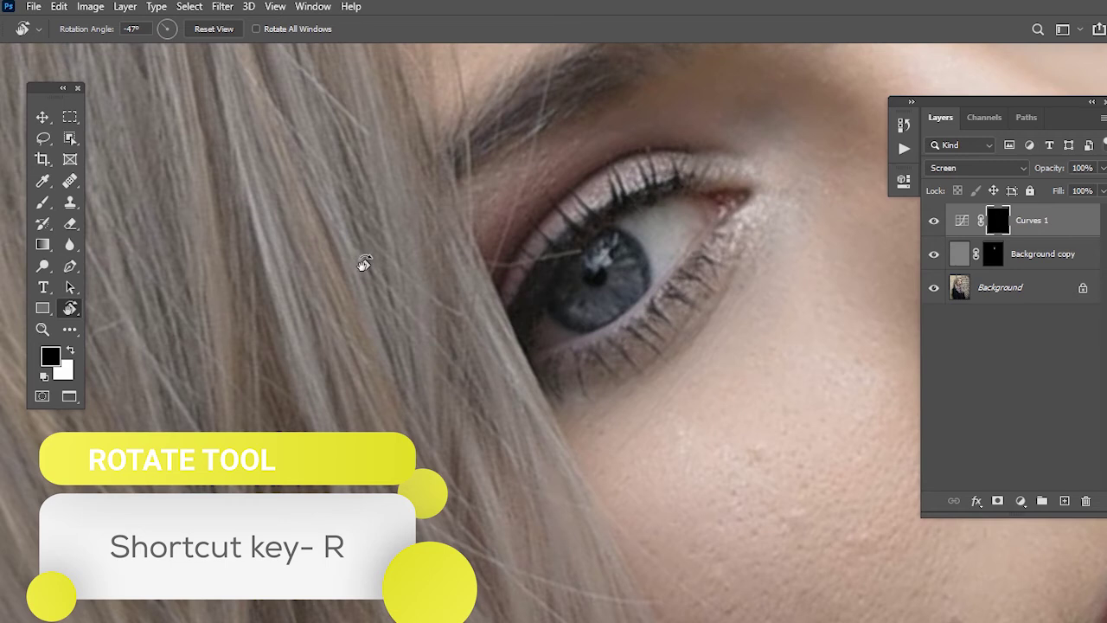
pyautogui.press('b')
pyautogui.press('[')
pyautogui.press('[')
pyautogui.press('[')
pyautogui.press('[')
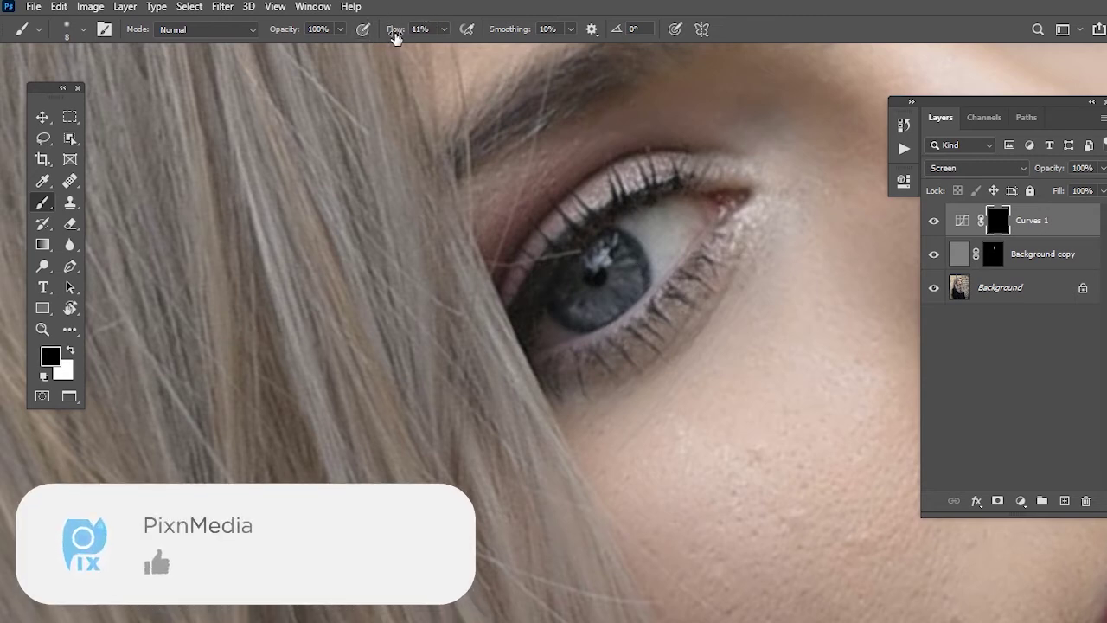
pyautogui.moveTo(395, 36); pyautogui.dragTo(428, 52)
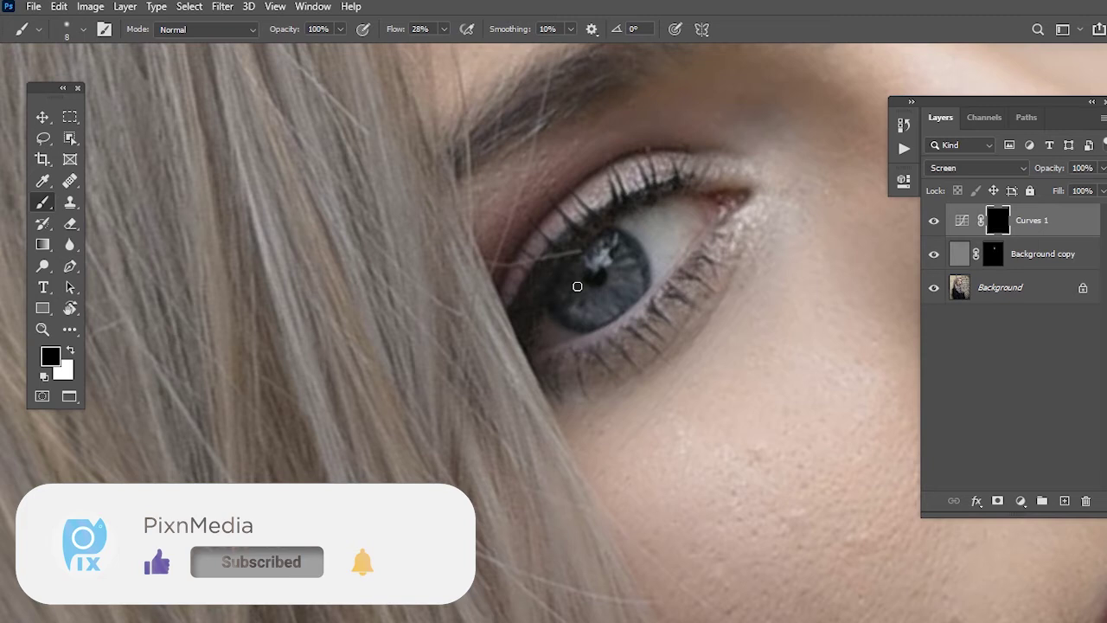
pyautogui.press('x')
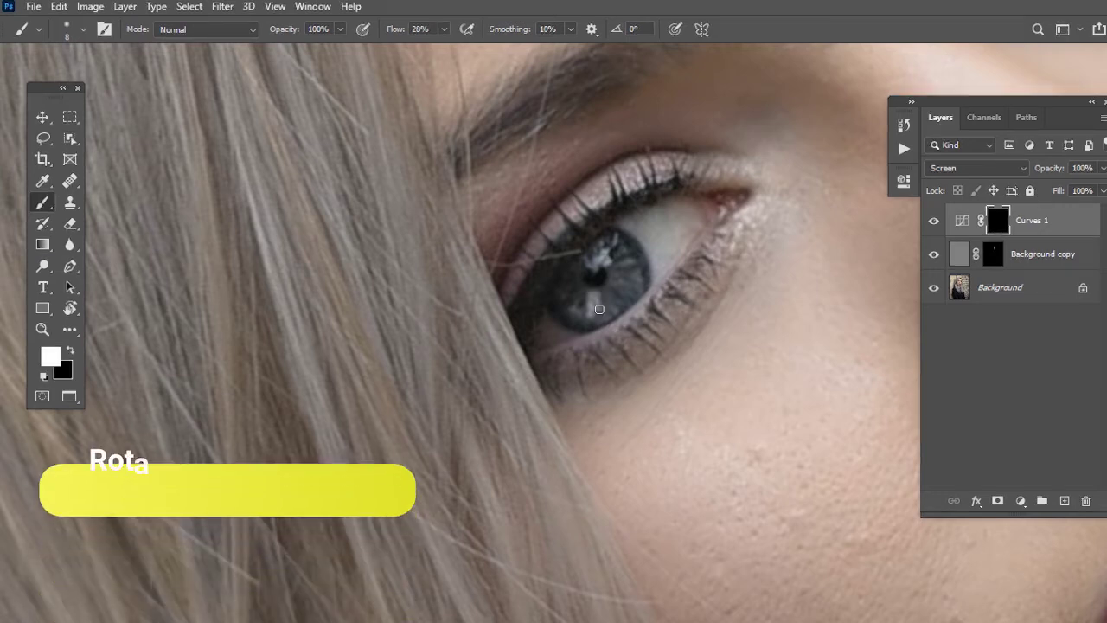
# - Rotate the canvas to about -27° and paint further white highlight streaks across the same iris
pyautogui.press('r')
pyautogui.moveTo(631, 285); pyautogui.dragTo(683, 307)
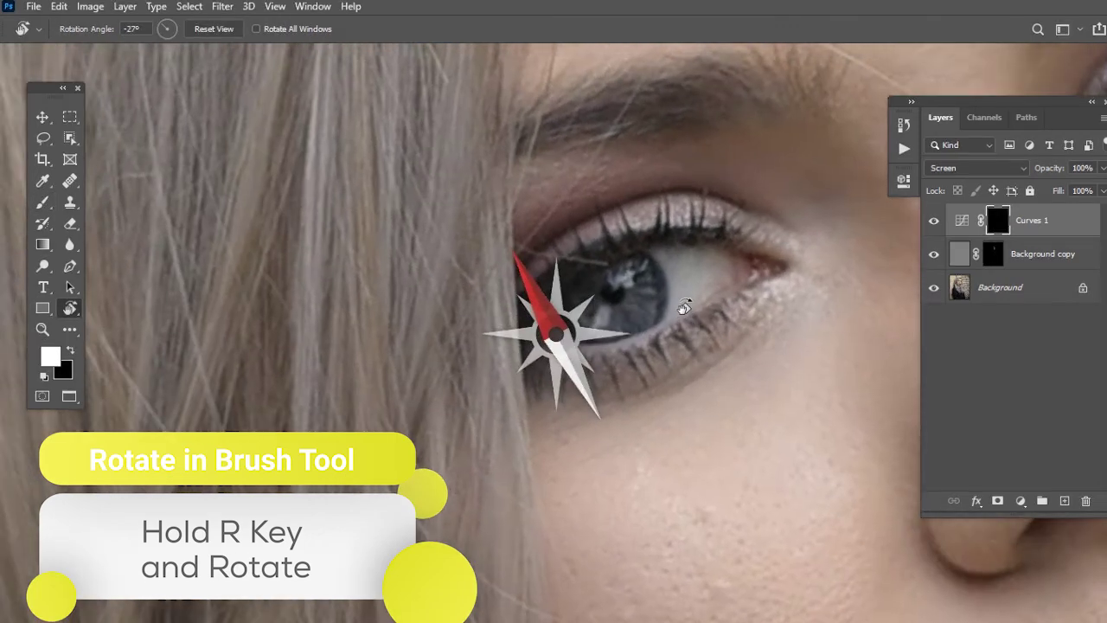
pyautogui.moveTo(684, 307); pyautogui.dragTo(685, 312)
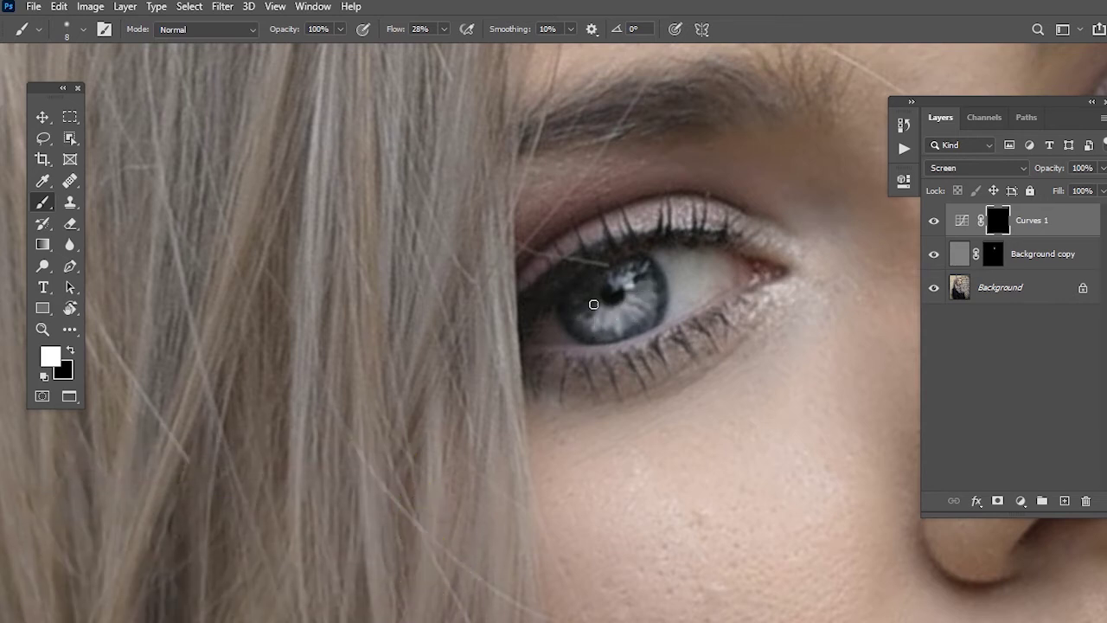
# - Hide the Curves layer and mark the iris's light reflection and its opposite lower edge in red on a new layer
pyautogui.click(934, 223)
pyautogui.press('x')
pyautogui.click(1065, 501)
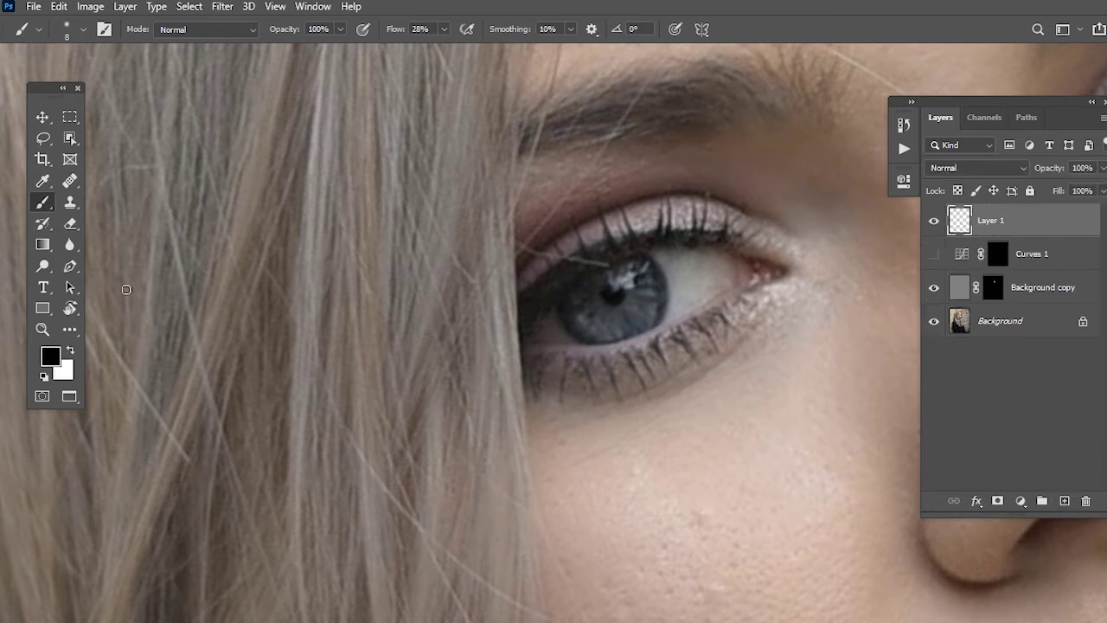
pyautogui.click(50, 356)
pyautogui.moveTo(627, 293)
pyautogui.mouseDown()
pyautogui.moveTo(624, 249)
pyautogui.moveTo(614, 282)
pyautogui.mouseUp()
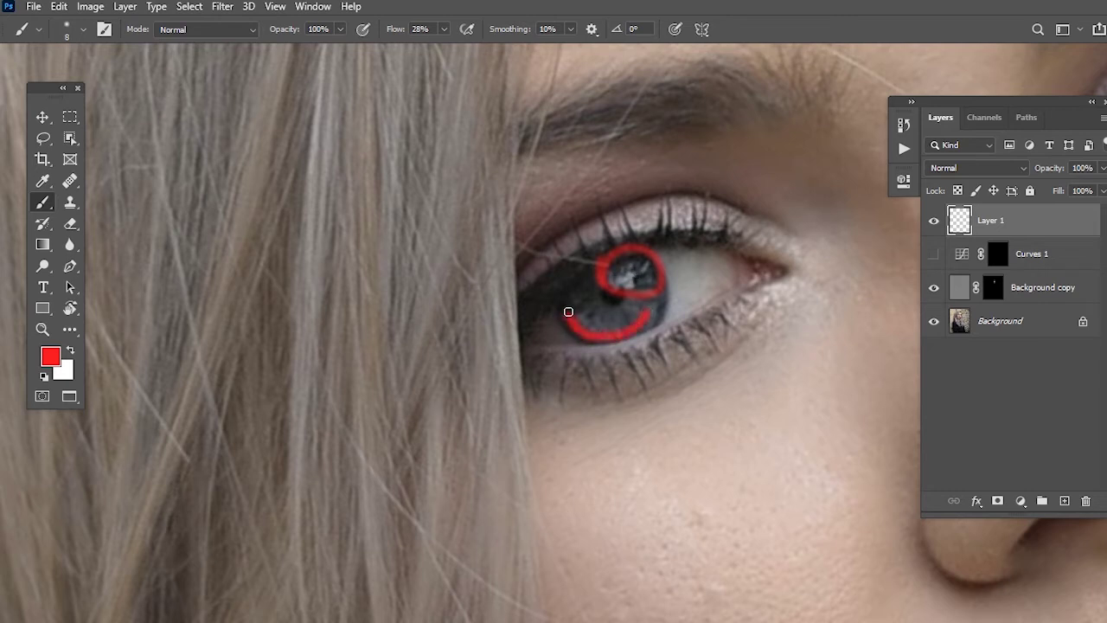
# - Delete the layer holding the red guide marks
pyautogui.click(934, 222)
pyautogui.moveTo(995, 221)
pyautogui.mouseDown()
pyautogui.moveTo(1021, 415)
pyautogui.moveTo(1086, 501)
pyautogui.mouseUp()
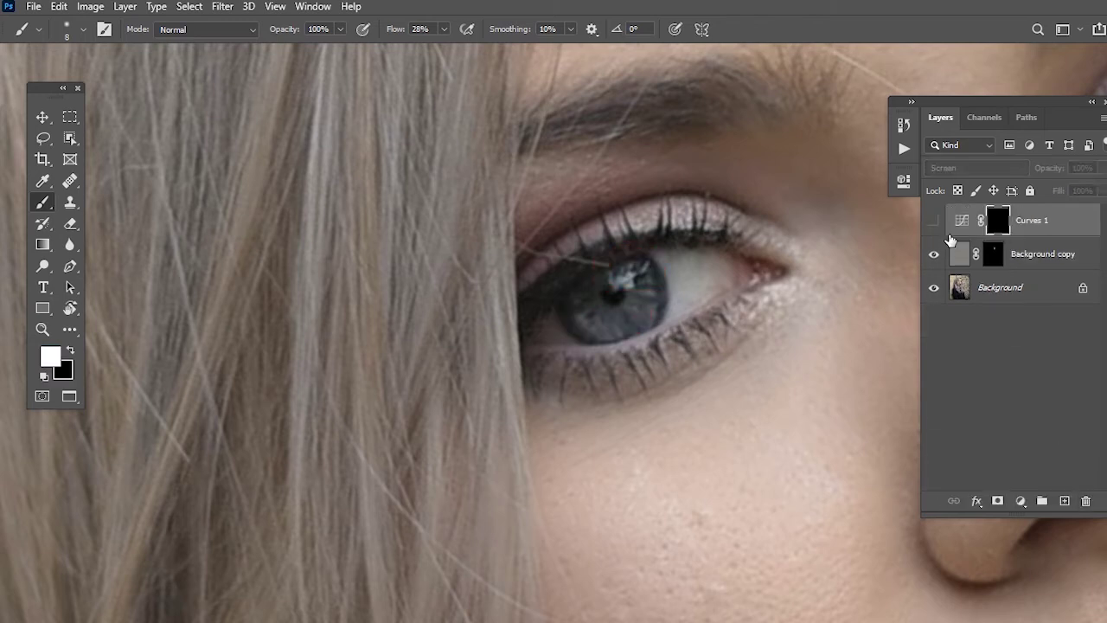
# - Show the Curves layer again and paint black on its mask over the upper iris with a soft brush up to 35 px
pyautogui.click(934, 221)
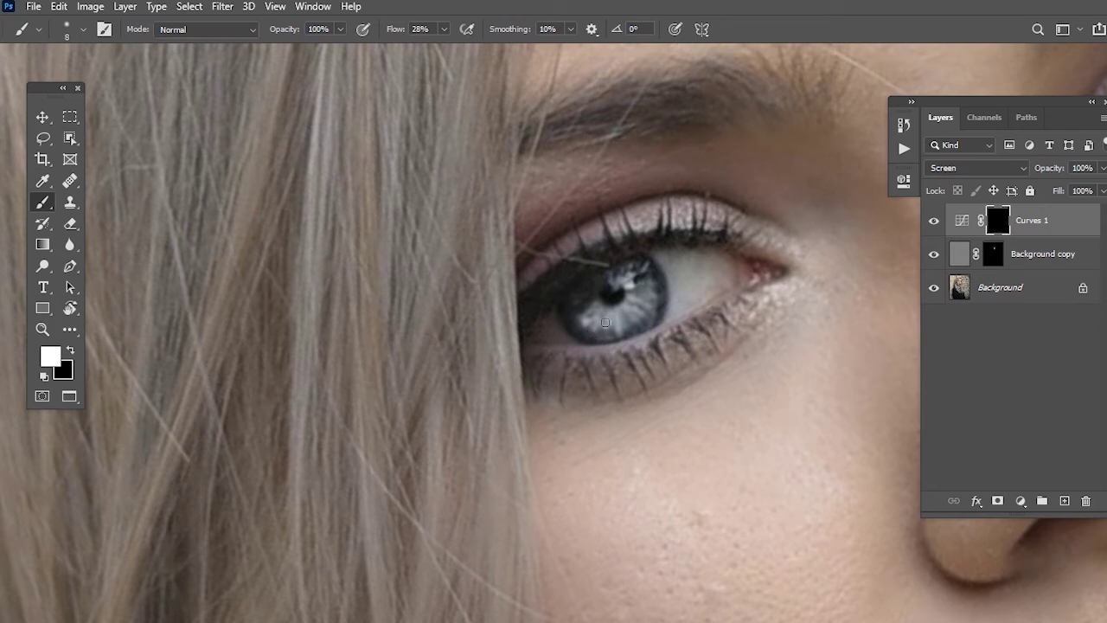
pyautogui.press(']')
pyautogui.press(']')
pyautogui.press(']')
pyautogui.press(']')
pyautogui.press(']')
pyautogui.press(']')
pyautogui.press('x')
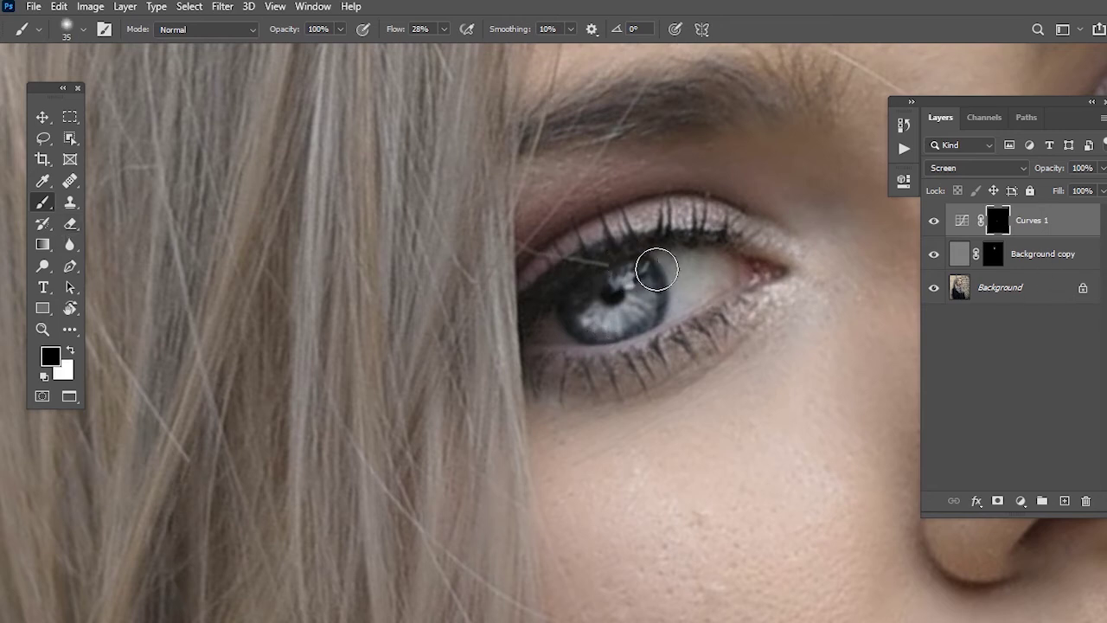
# - Reduce the brightening along the iris's outer edge by painting black on the Curves mask with smaller brushes, down to 10 px
pyautogui.press('[')
pyautogui.press('[')
pyautogui.press('[')
pyautogui.press('[')
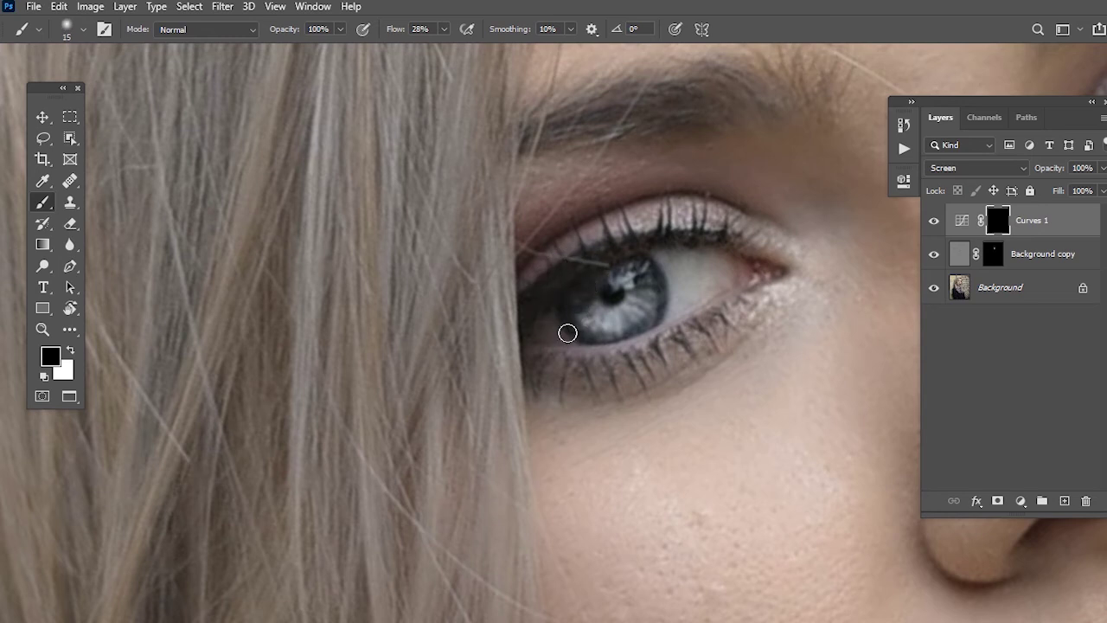
pyautogui.press(']')
pyautogui.press(']')
pyautogui.press(']')
pyautogui.press('[')
pyautogui.press('[')
# - In the Curves 1 layer's blending options, split the Underlying Layer's Blend If shadow range to 3 / 147
pyautogui.hotkey('ctrl', '-')
pyautogui.hotkey('ctrl', '-')
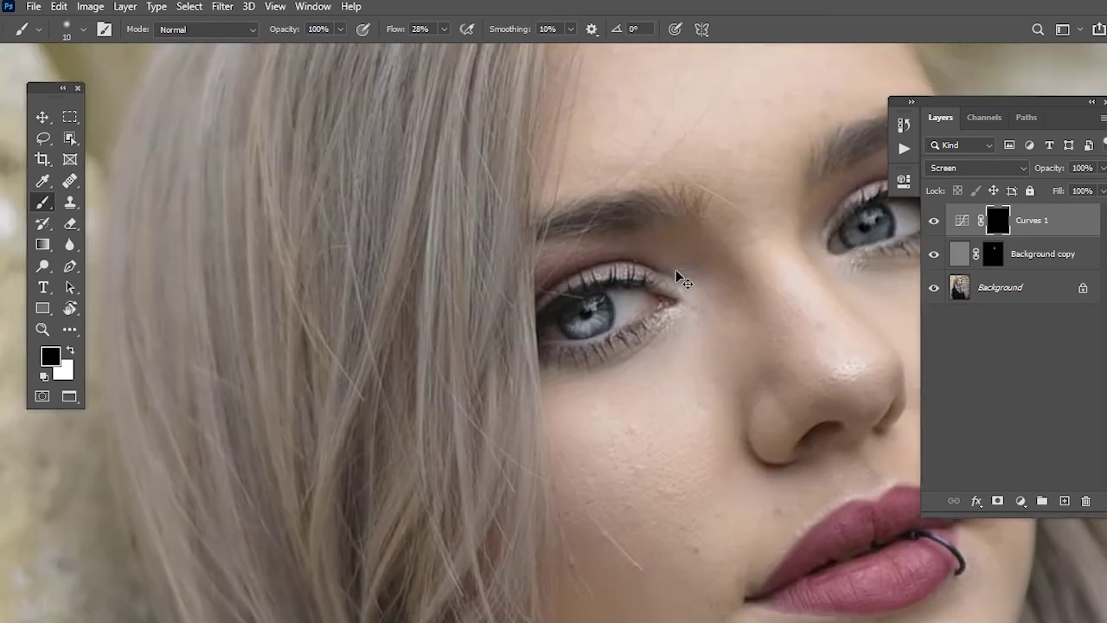
pyautogui.moveTo(642, 321); pyautogui.dragTo(546, 359)
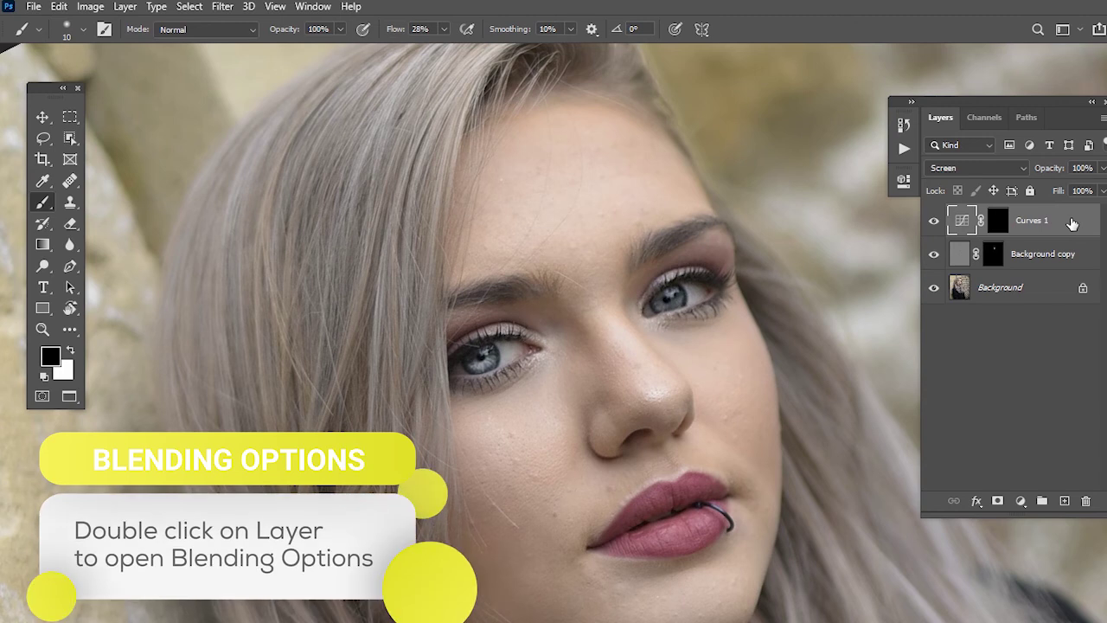
pyautogui.doubleClick(1071, 223)
pyautogui.moveTo(740, 78); pyautogui.dragTo(913, 64)
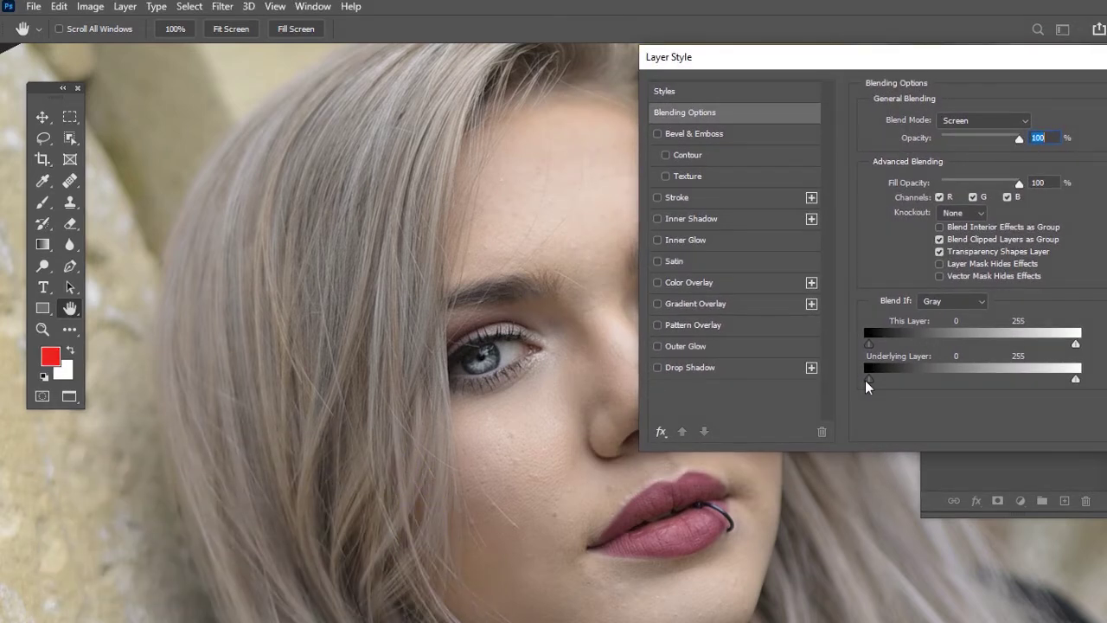
pyautogui.moveTo(867, 380); pyautogui.dragTo(897, 383)
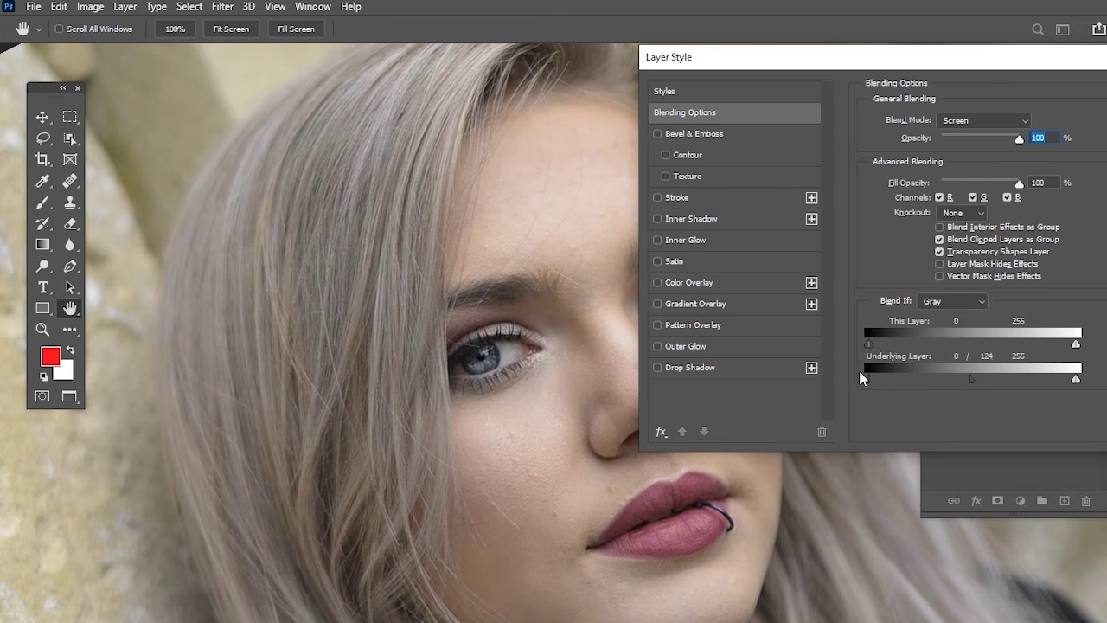
pyautogui.moveTo(863, 372); pyautogui.dragTo(878, 379)
pyautogui.moveTo(967, 382); pyautogui.dragTo(958, 378)
pyautogui.moveTo(917, 70); pyautogui.dragTo(813, 83)
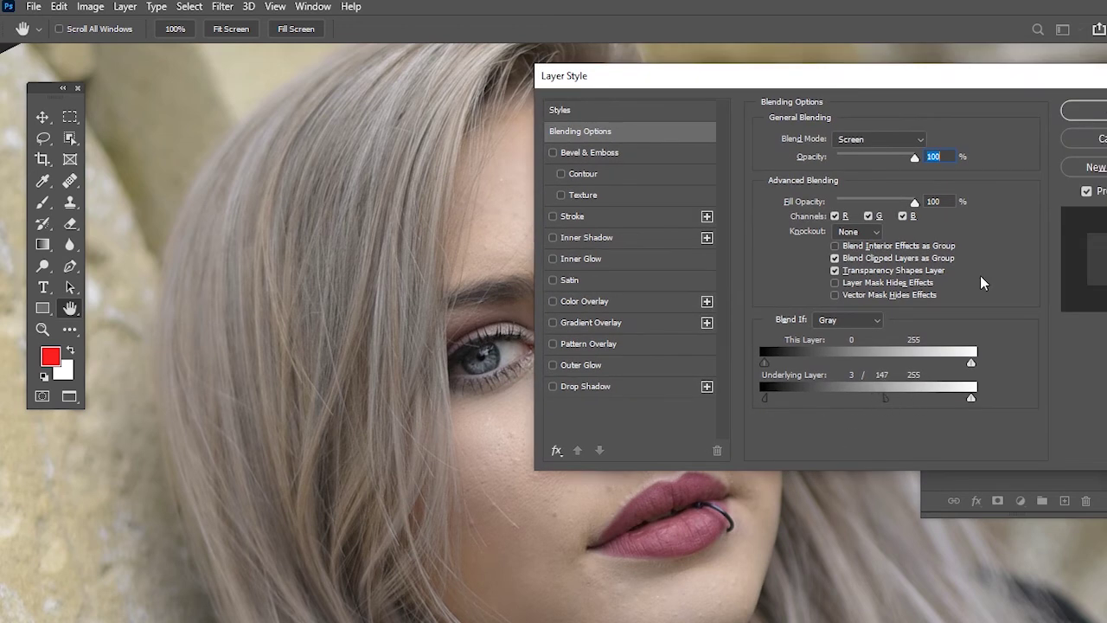
pyautogui.click(1084, 110)
# - Set the Curves 1 layer's opacity to 80%
pyautogui.press('b')
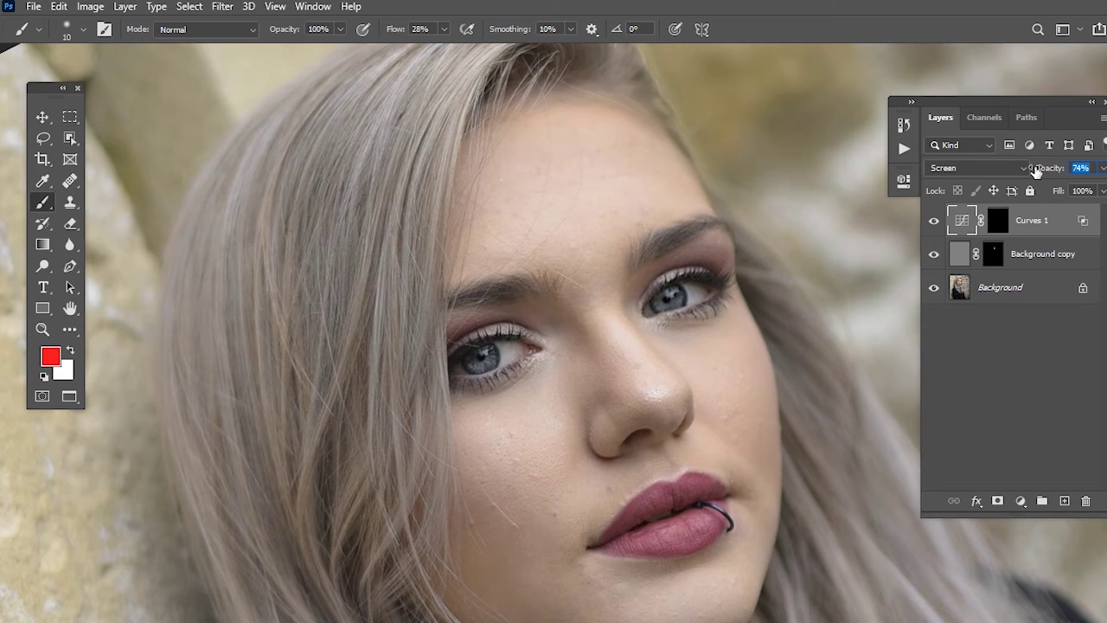
pyautogui.write('80')
pyautogui.press('Return')
# - Add a second Curves adjustment layer and reset the canvas rotation to 0°
pyautogui.click(1021, 503)
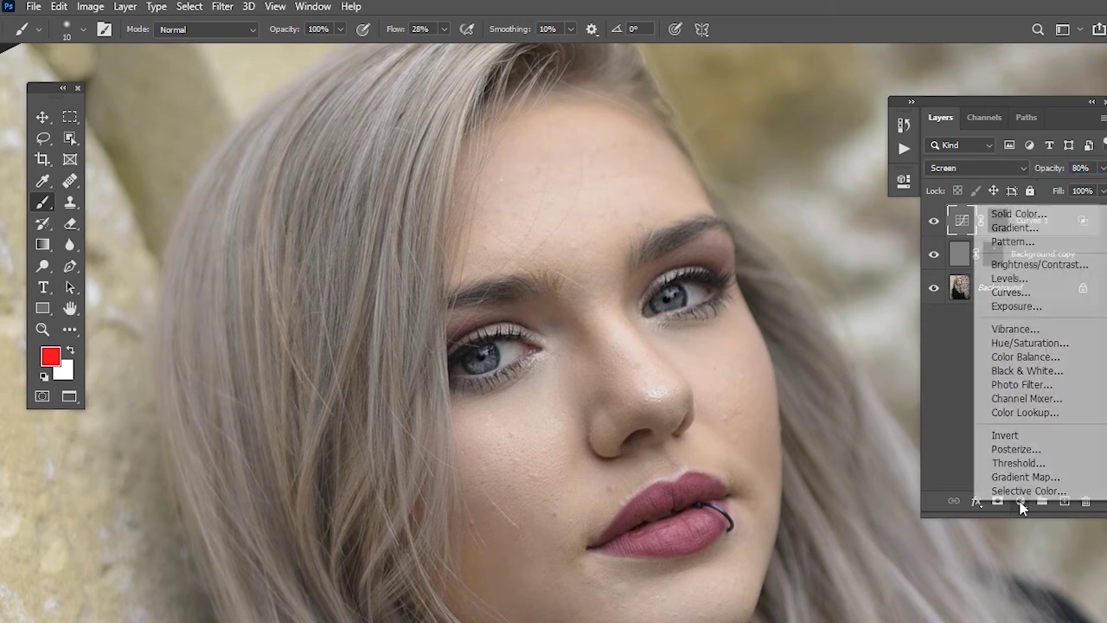
pyautogui.click(1052, 296)
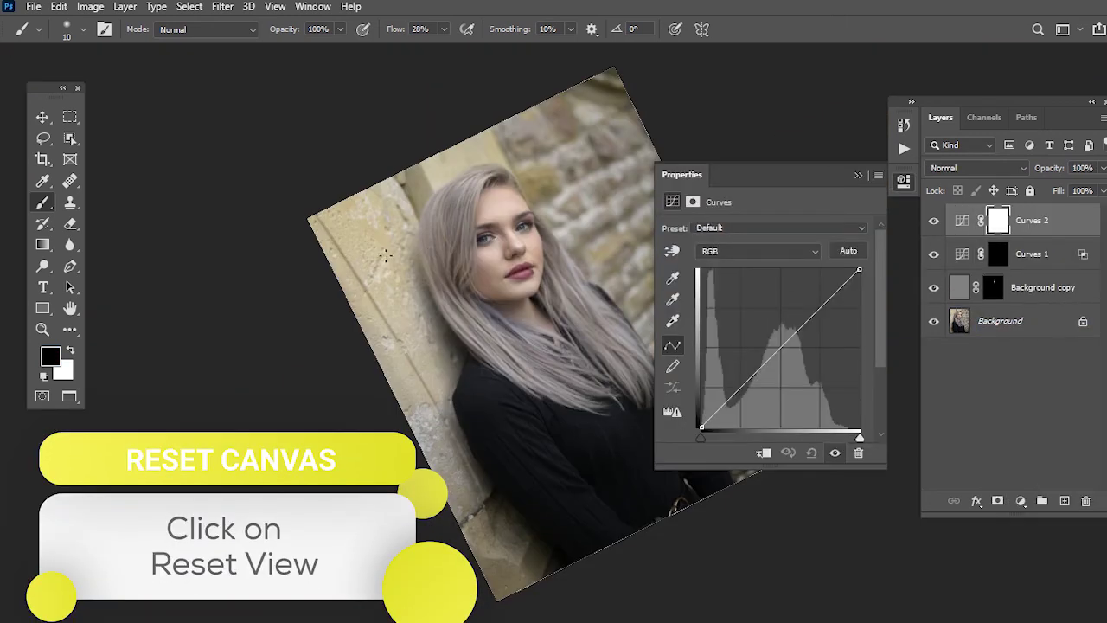
pyautogui.press('r')
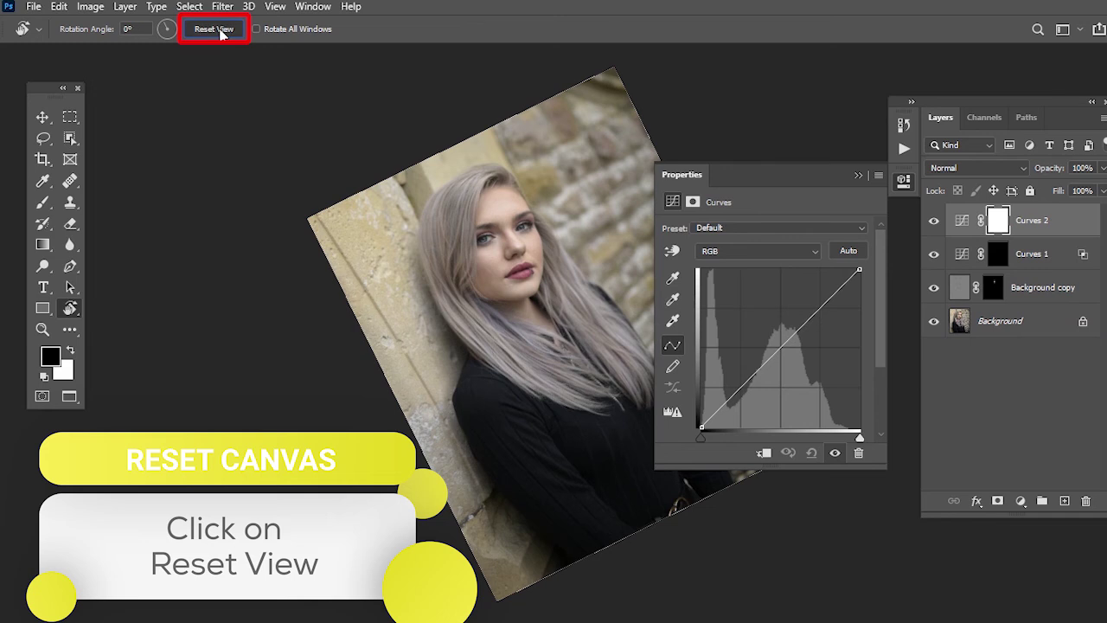
pyautogui.click(214, 28)
pyautogui.press('b')
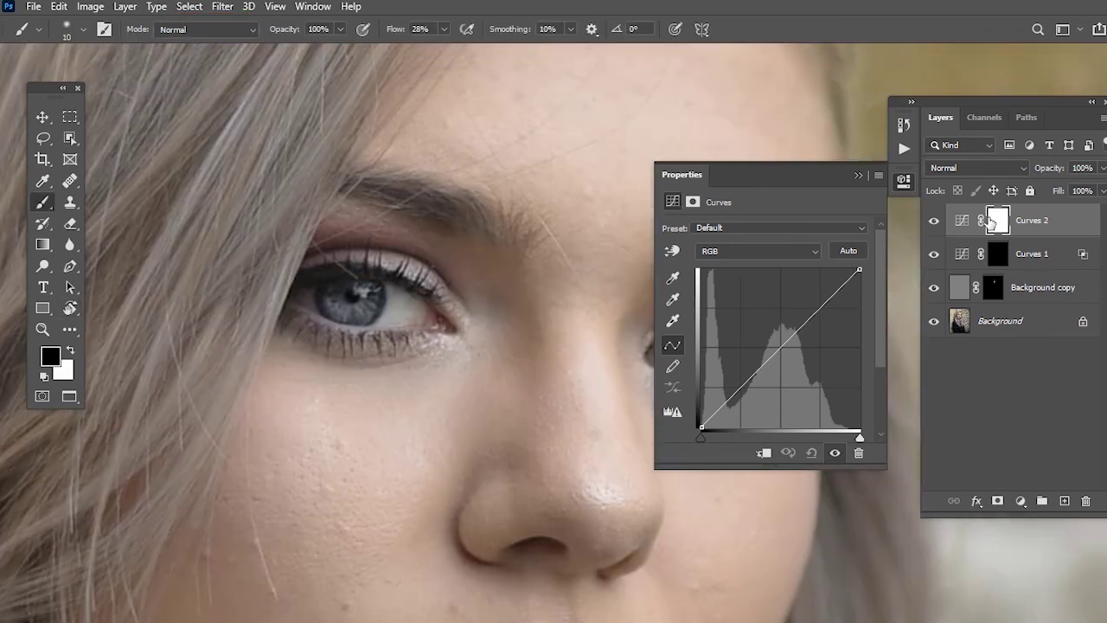
# - Raise the midtones of the RGB curve on Curves 2 to brighten the image, and invert the layer's mask to black
pyautogui.moveTo(780, 349); pyautogui.dragTo(780, 317)
pyautogui.click(858, 175)
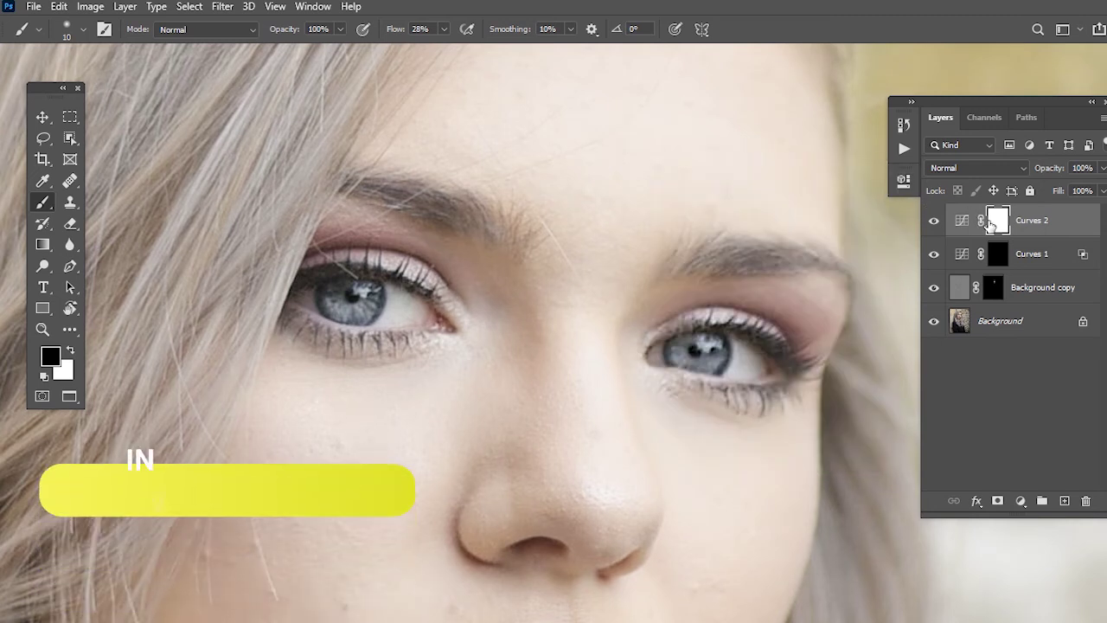
pyautogui.hotkey('ctrl', 'i')
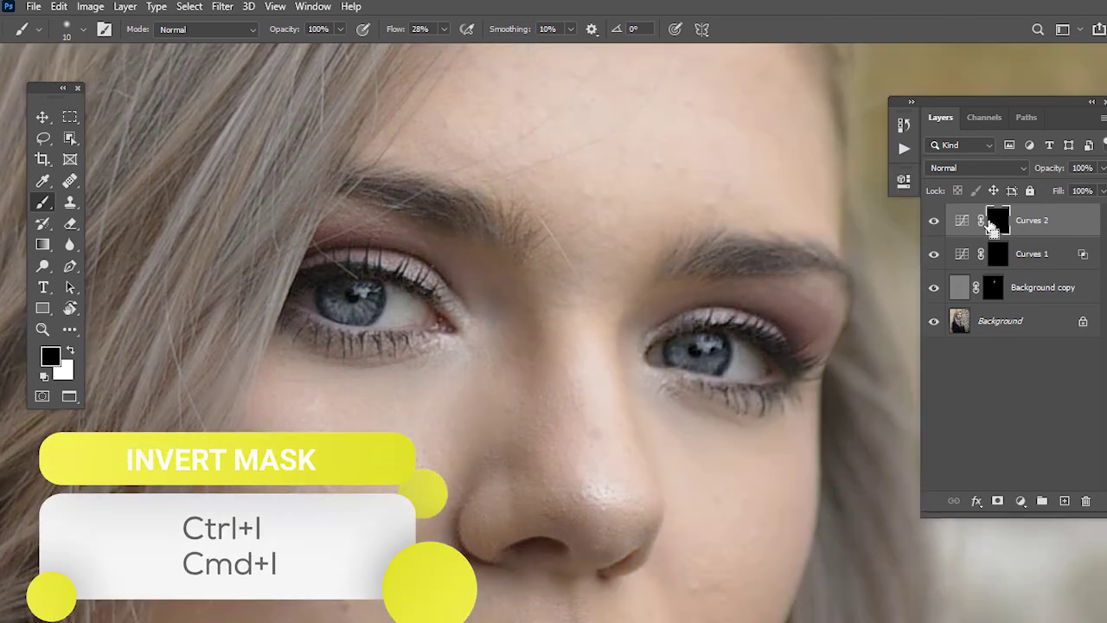
# - Brighten the iris of the eye beside the hair by painting white on the Curves 2 mask with a 15–20 px brush at 4% flow
pyautogui.scroll(3, 366, 314)
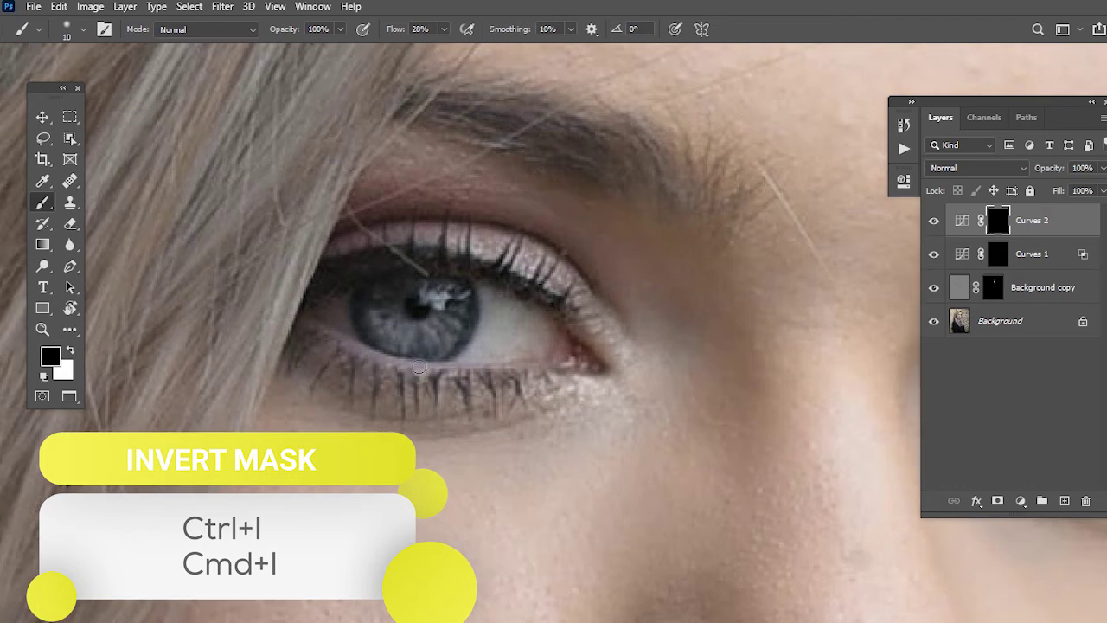
pyautogui.press('x')
pyautogui.press(']')
pyautogui.moveTo(388, 32); pyautogui.dragTo(349, 50)
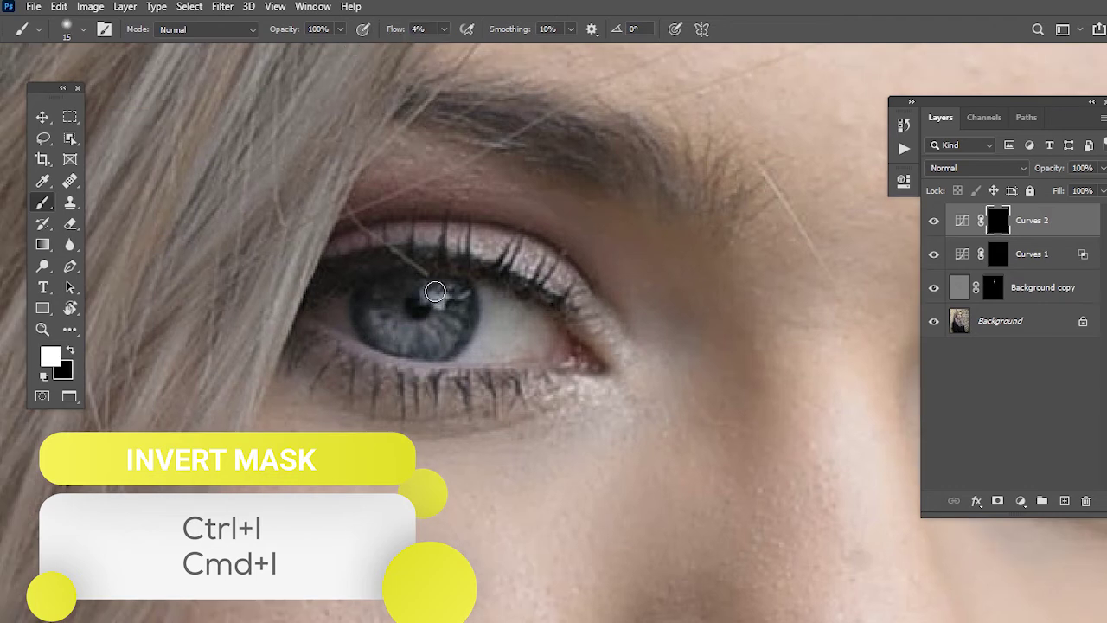
pyautogui.moveTo(445, 297)
pyautogui.mouseDown()
pyautogui.moveTo(380, 346)
pyautogui.moveTo(441, 331)
pyautogui.moveTo(372, 319)
pyautogui.moveTo(404, 341)
pyautogui.moveTo(380, 309)
pyautogui.moveTo(452, 282)
pyautogui.moveTo(384, 310)
pyautogui.moveTo(407, 348)
pyautogui.moveTo(389, 311)
pyautogui.moveTo(425, 344)
pyautogui.mouseUp()
pyautogui.press(']')
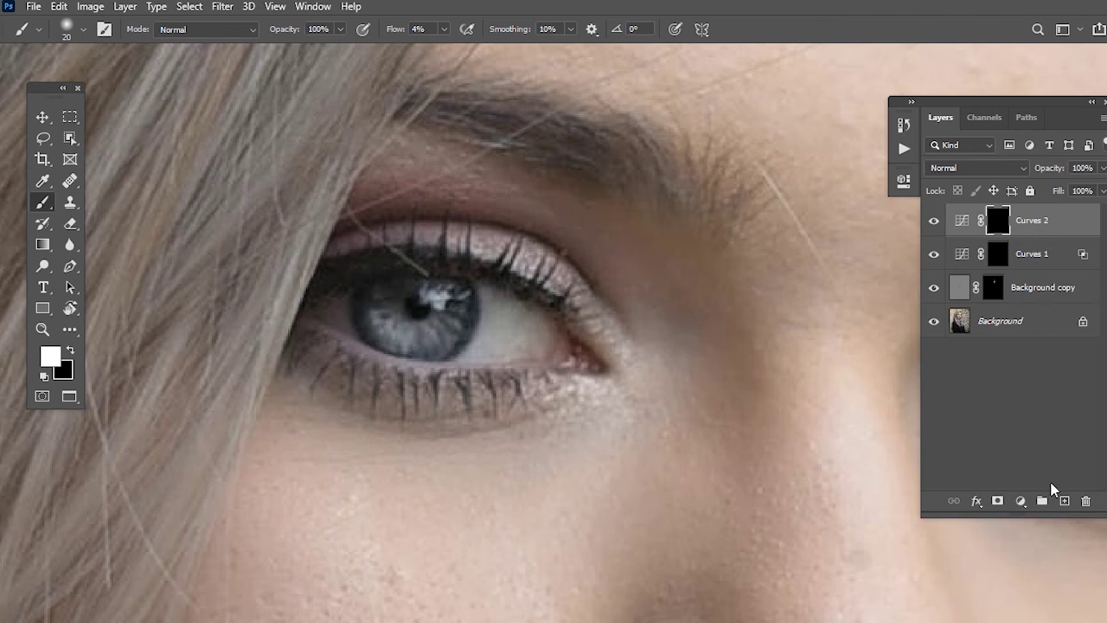
# - Add a third Curves adjustment layer with the midtones pulled down to darken, and invert its mask to black
pyautogui.click(1020, 501)
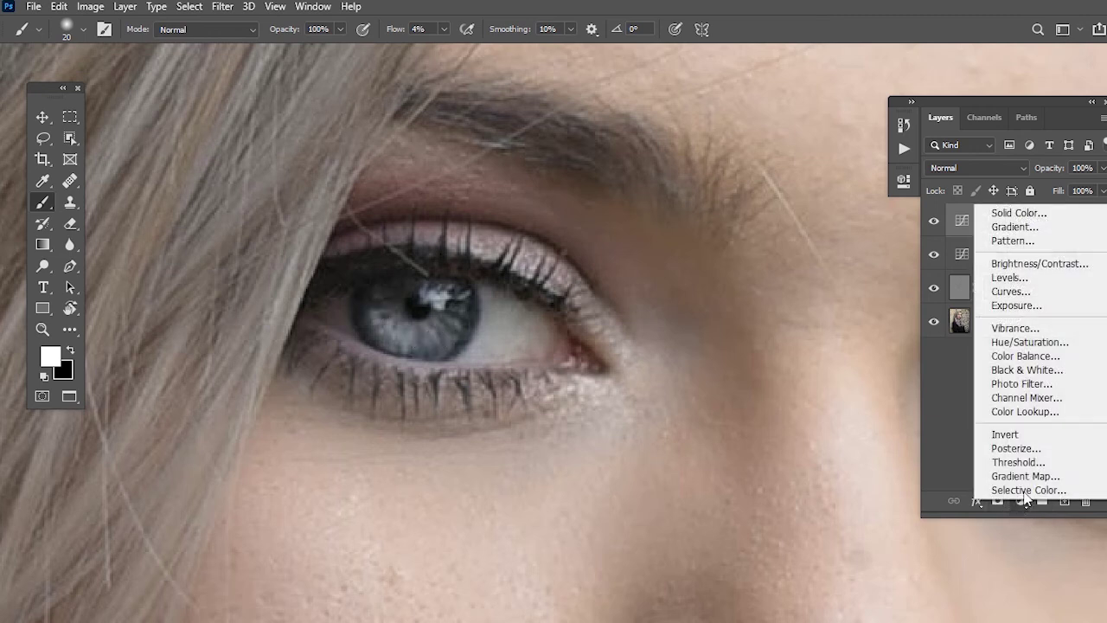
pyautogui.click(1049, 298)
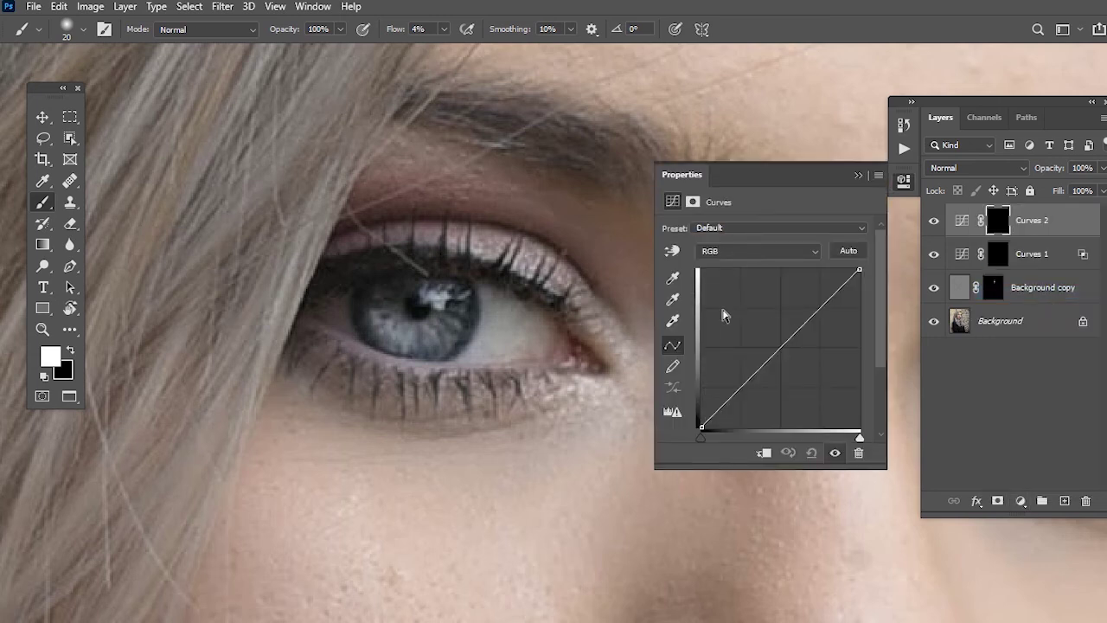
pyautogui.click(797, 336)
pyautogui.moveTo(799, 338); pyautogui.dragTo(795, 349)
pyautogui.click(858, 175)
pyautogui.hotkey('ctrl', 'i')
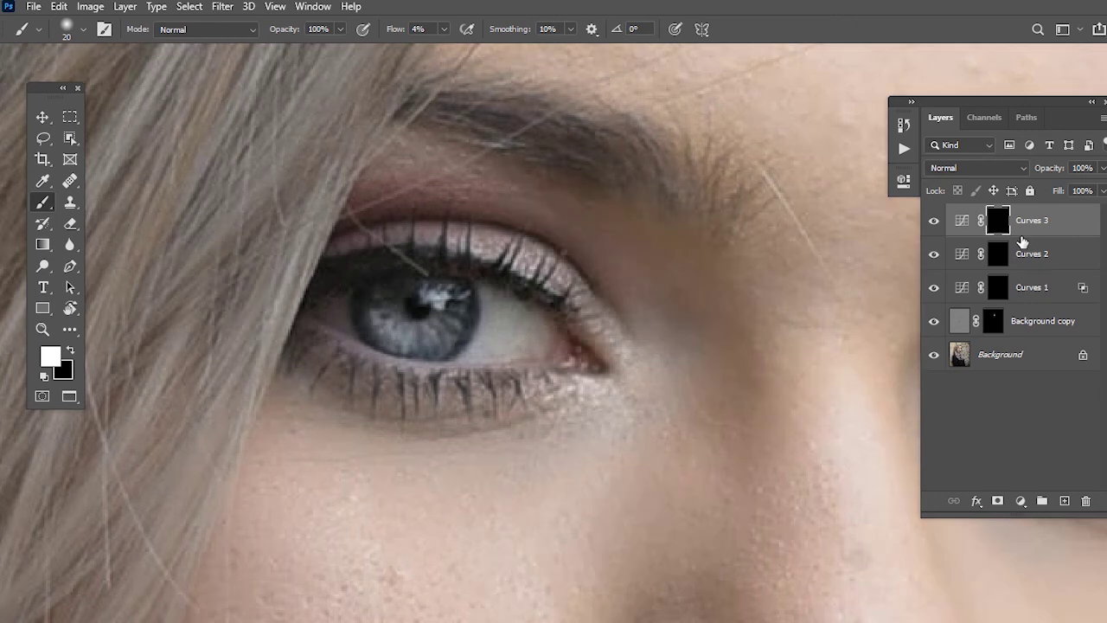
# - Paint white on the Curves 3 mask over the darker parts of the iris with a 15–20 px brush at 4% flow
pyautogui.press('[')
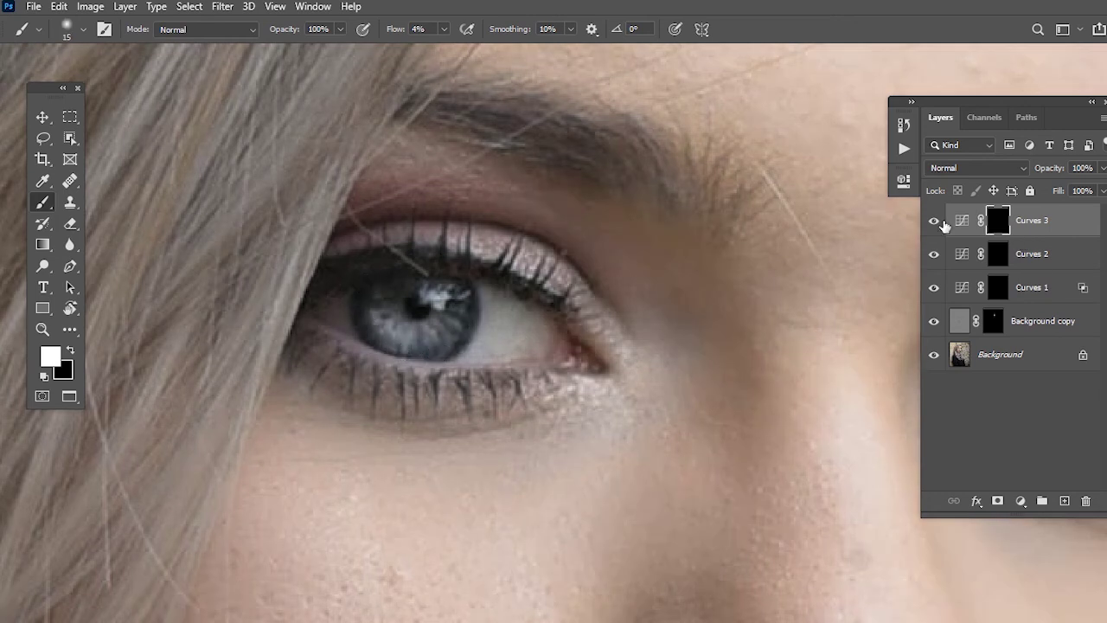
pyautogui.press(']')
# - Rename the Curves 1 layer as Details and Curves 2 as Dodge, and open the Curves 3 layer's name for editing
pyautogui.hotkey('ctrl', '0')
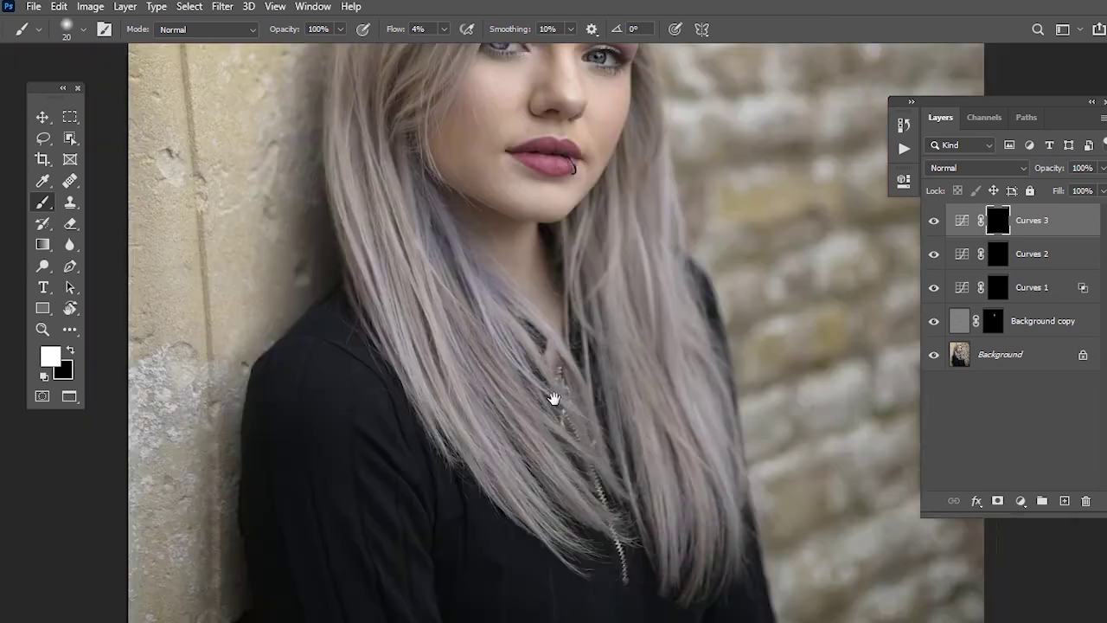
pyautogui.moveTo(554, 400); pyautogui.dragTo(558, 597)
pyautogui.hotkey('ctrl', '+')
pyautogui.moveTo(559, 455); pyautogui.dragTo(580, 555)
pyautogui.doubleClick(1032, 287)
pyautogui.write('Details')
pyautogui.doubleClick(1031, 253)
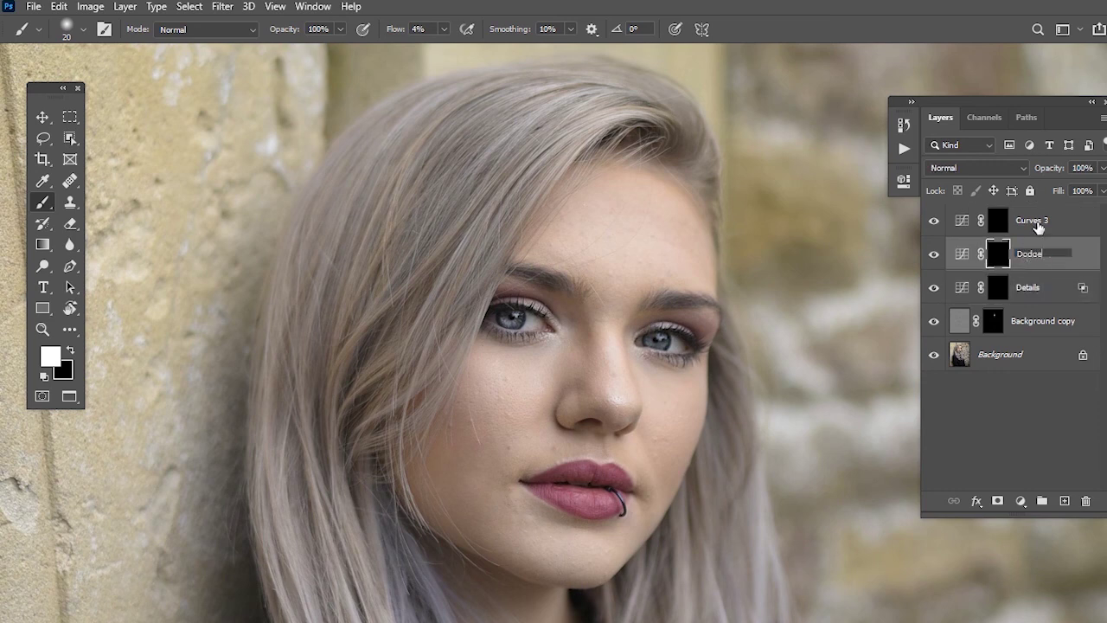
pyautogui.write('Dodge')
pyautogui.doubleClick(1038, 223)
# - Group the three Curves layers and name the group Eye 1
pyautogui.keyDown('shift'); pyautogui.click(958, 290); pyautogui.keyUp('shift')
pyautogui.hotkey('ctrl', 'g')
pyautogui.doubleClick(986, 213)
pyautogui.write('E')
pyautogui.click(1030, 371)
pyautogui.click(933, 215)
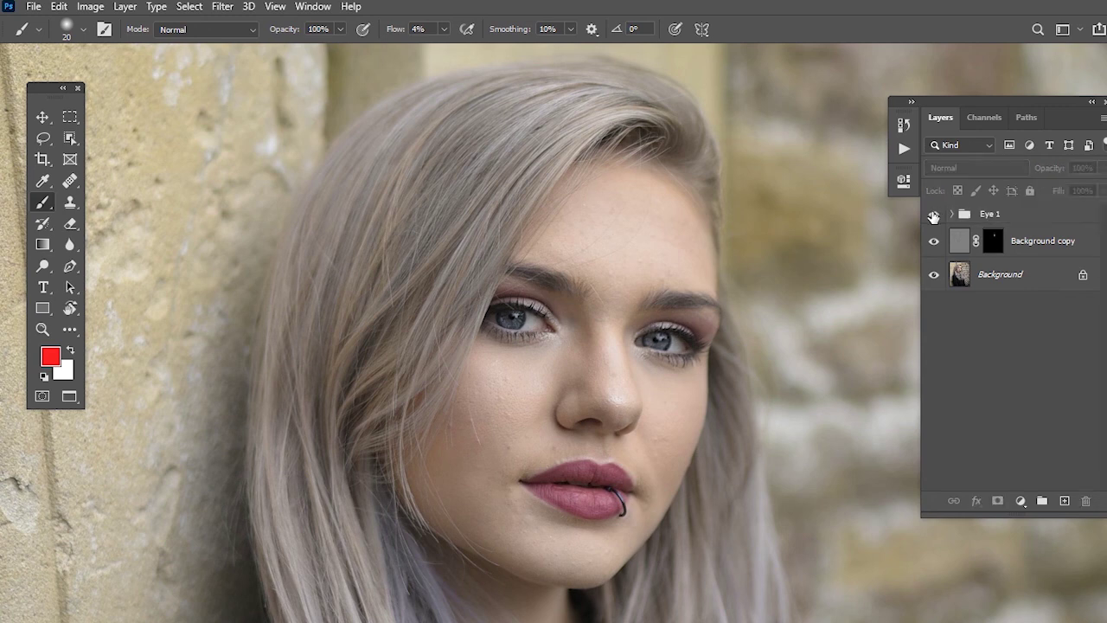
# - Duplicate the Eye 1 group and move the copy from the eye beside the hair onto the iris of the other eye
pyautogui.click(1018, 214)
pyautogui.press('v')
pyautogui.moveTo(1029, 214); pyautogui.dragTo(1065, 501)
pyautogui.hotkey('ctrl', '+')
pyautogui.hotkey('ctrl', '+')
pyautogui.moveTo(543, 372); pyautogui.dragTo(406, 379)
pyautogui.moveTo(342, 312); pyautogui.dragTo(593, 363)
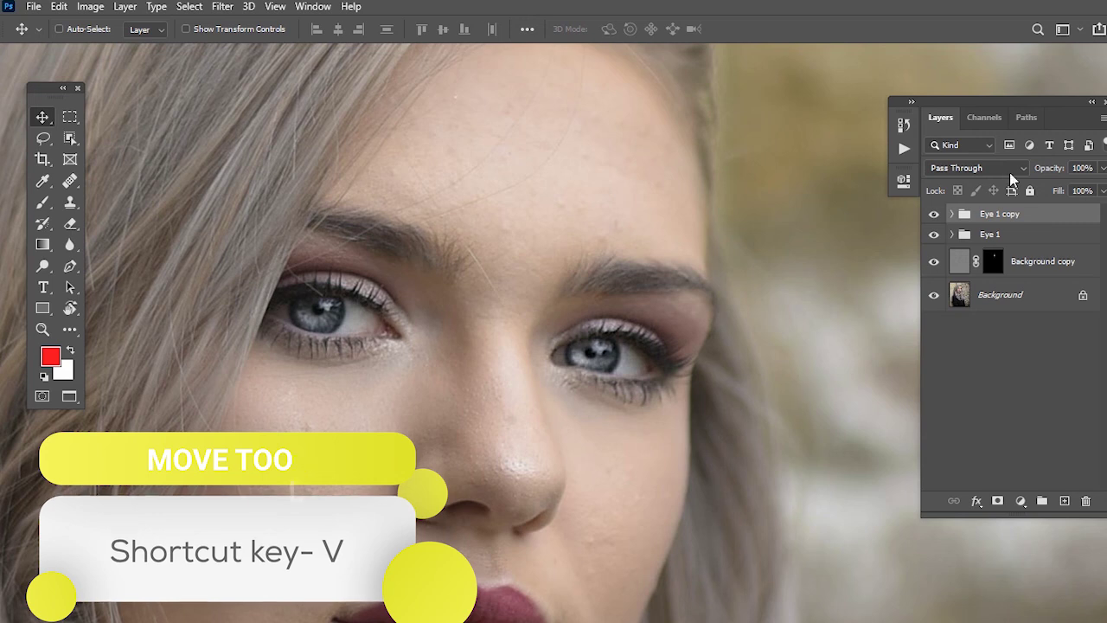
# - Set the Eye 1 copy group's opacity to 54% and toggle the layers above the Background to compare with the original
pyautogui.press('4')
pyautogui.press('4')
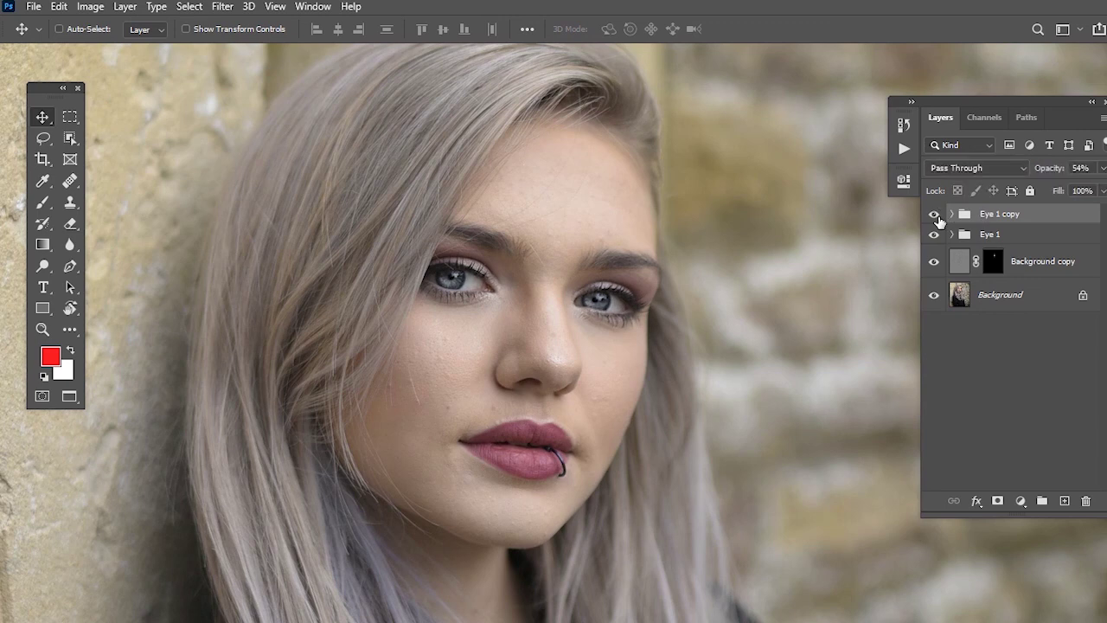
pyautogui.keyDown('alt'); pyautogui.click(934, 295); pyautogui.keyUp('alt')
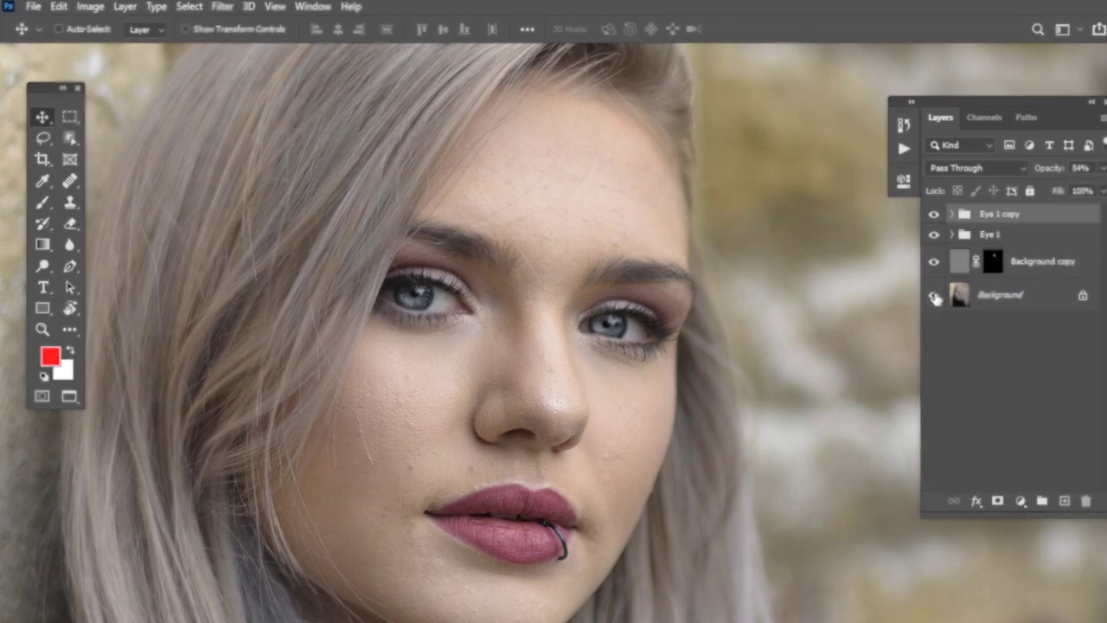